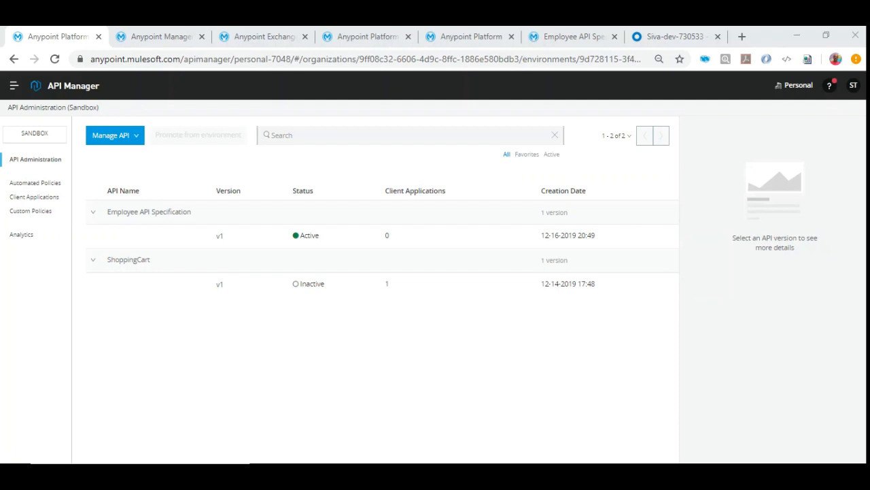
Open the settings of the employee-proxy-api application in Runtime Manager.
click(161, 37)
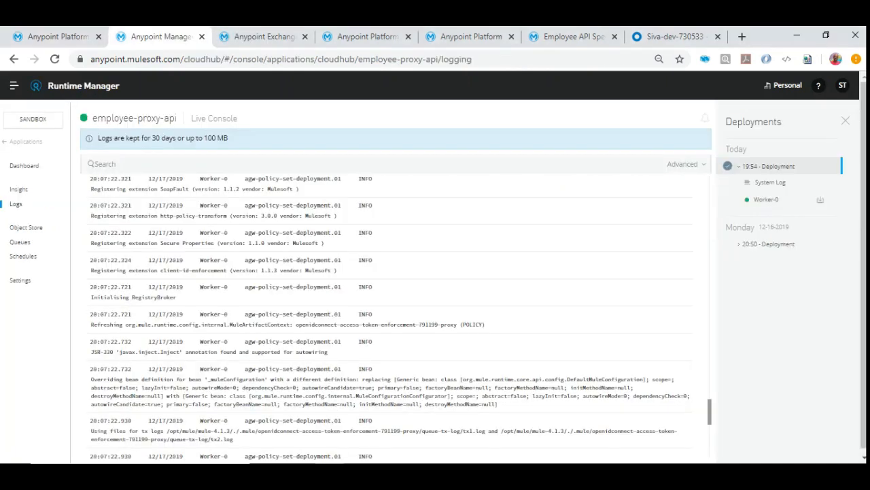
click(26, 141)
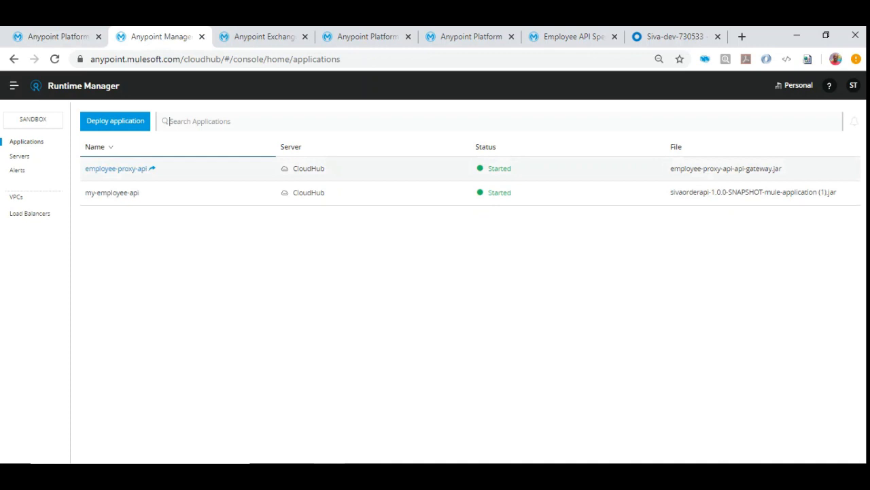
click(54, 36)
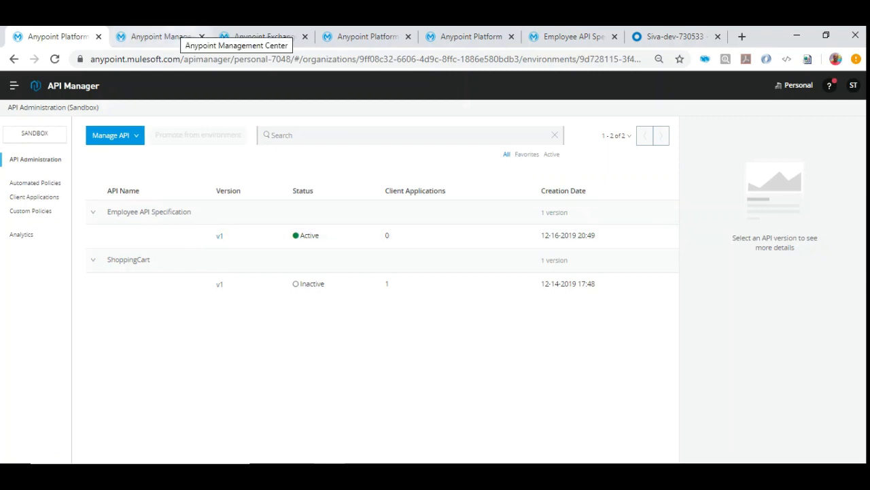
click(173, 36)
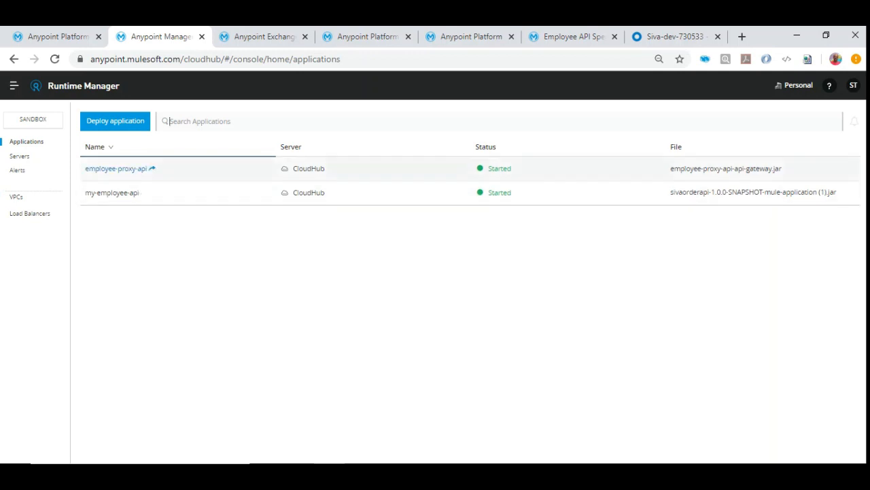
click(116, 168)
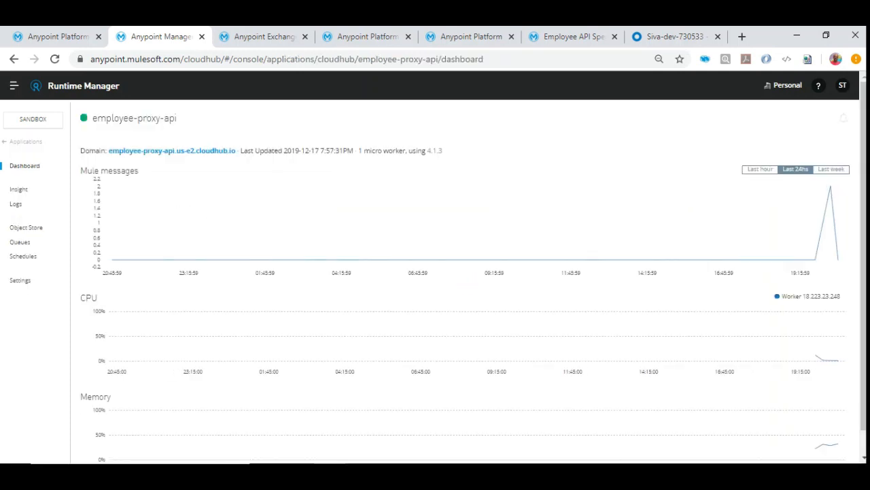
click(20, 280)
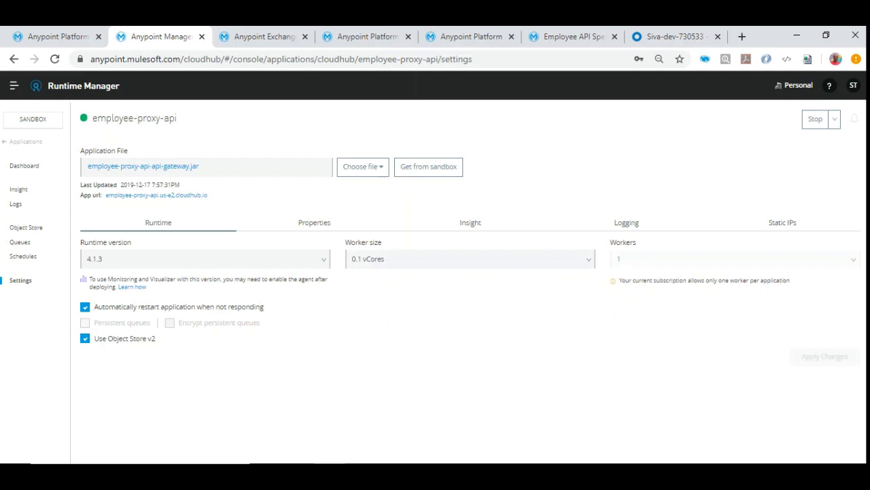
Switch to the Okta admin console and open the settings of the authorization server with the api://default audience.
click(262, 36)
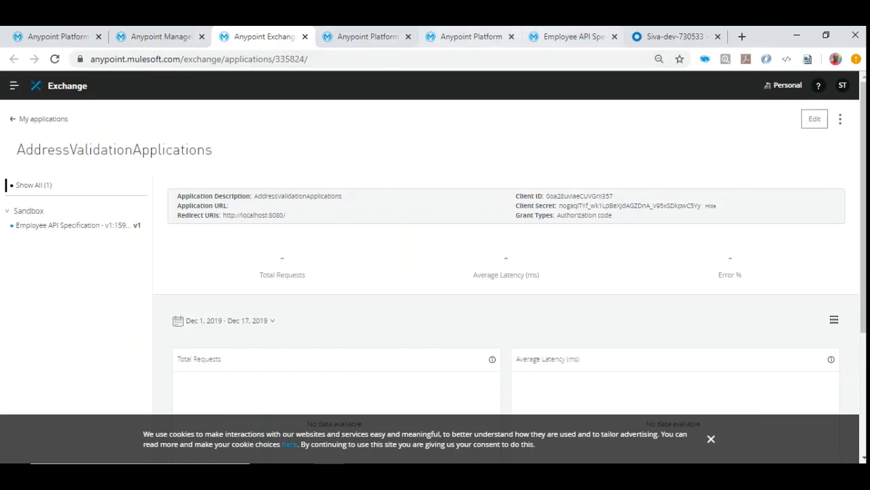
click(673, 36)
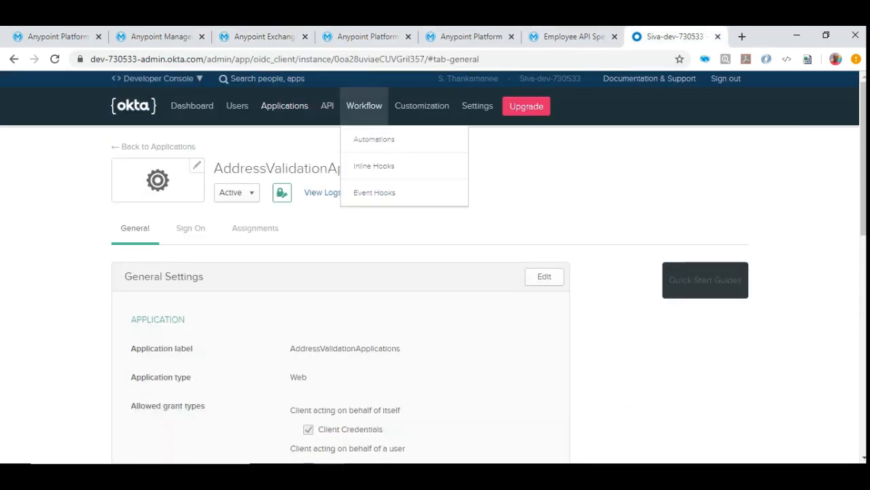
mouse_move(327, 106)
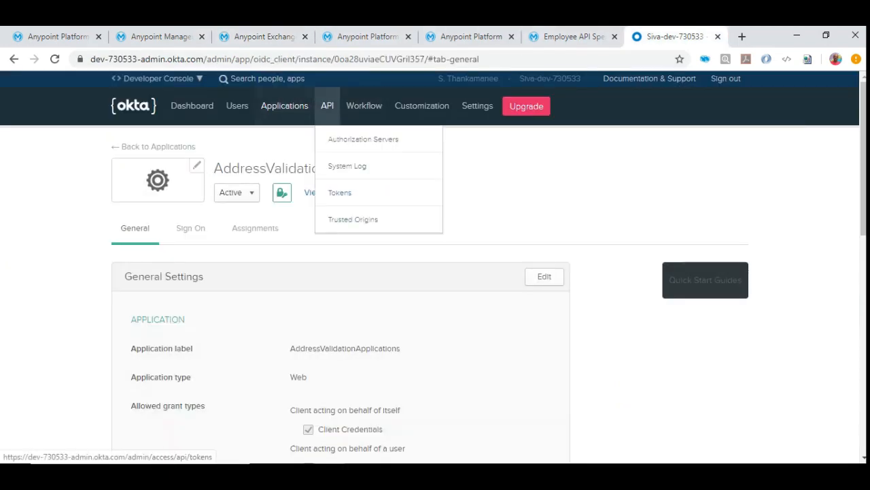
click(363, 139)
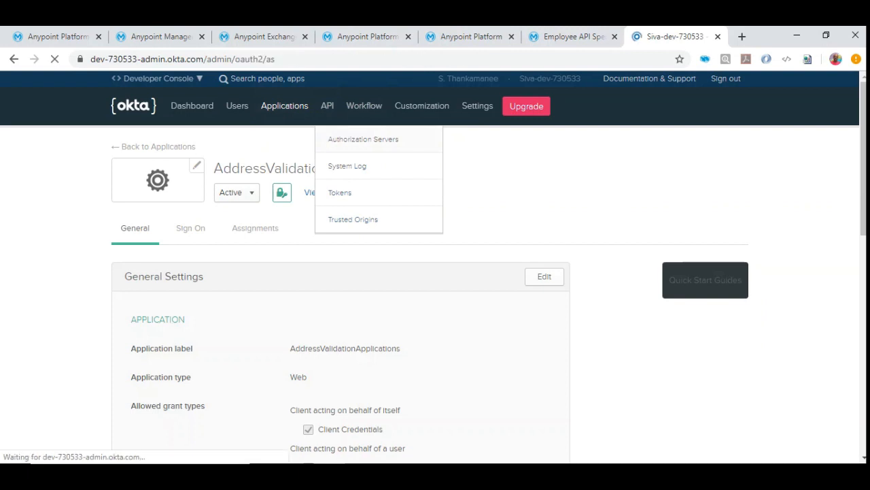
scroll(305, 188, down, 3)
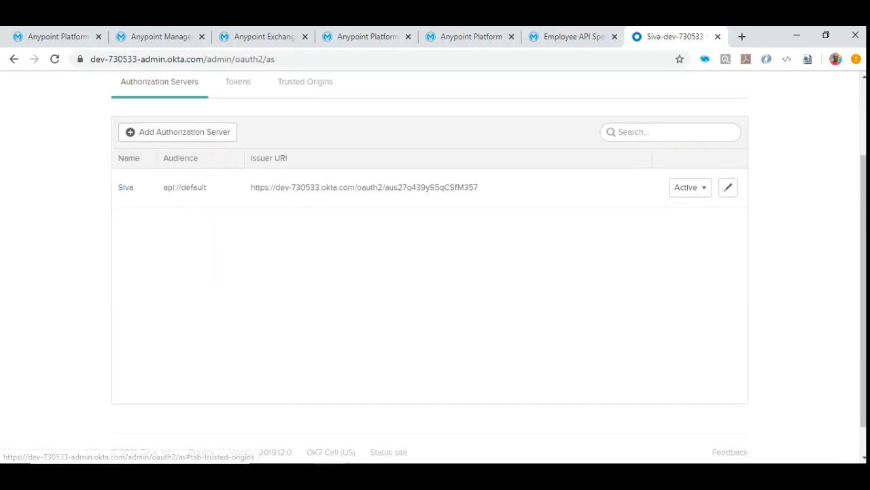
click(126, 187)
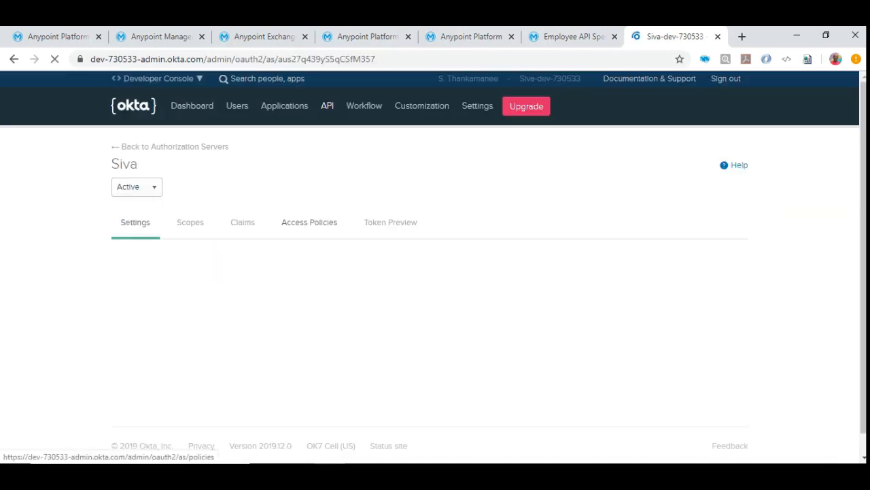
scroll(435, 272, down, 3)
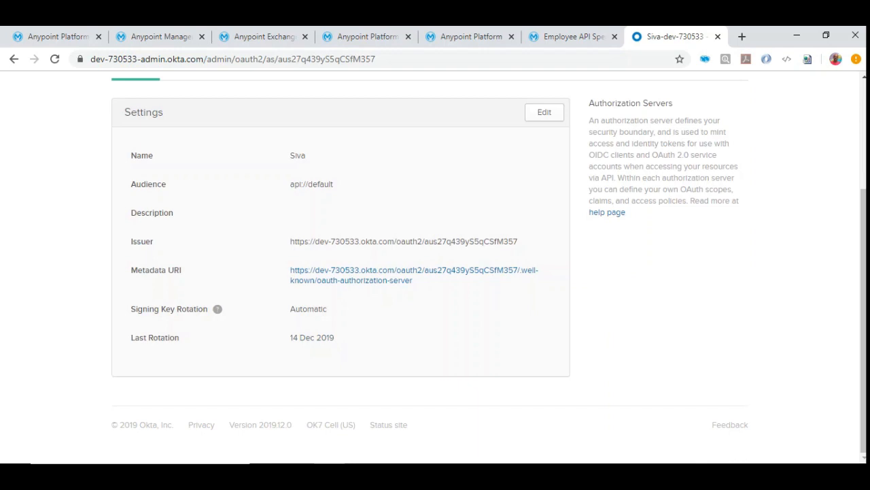
Open the authorization server's Metadata URI in a new tab and review its endpoints, grant types and supported scopes.
click(571, 36)
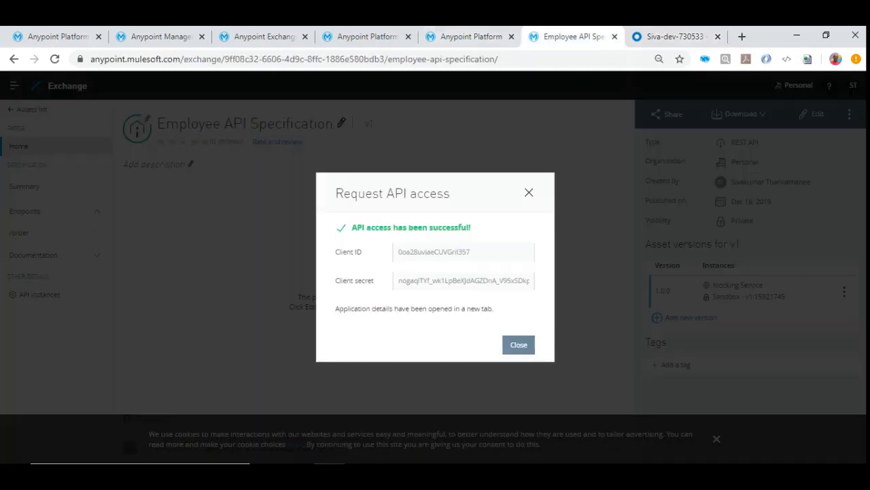
click(472, 36)
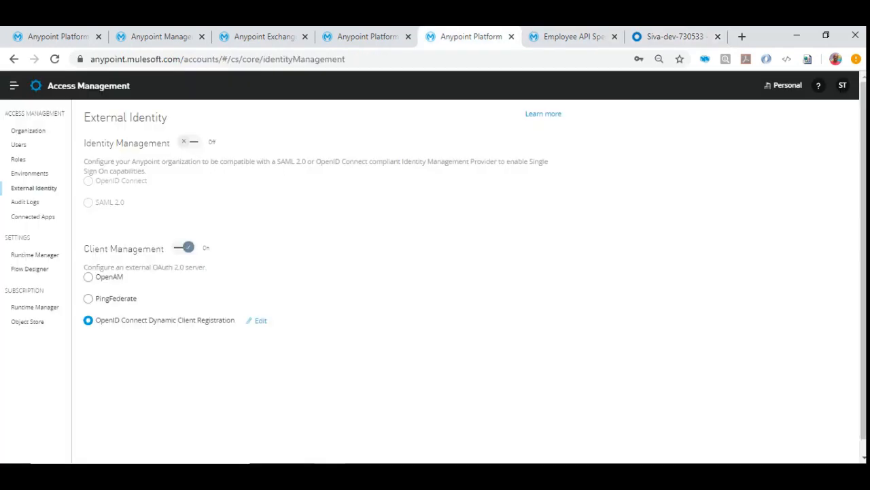
click(675, 36)
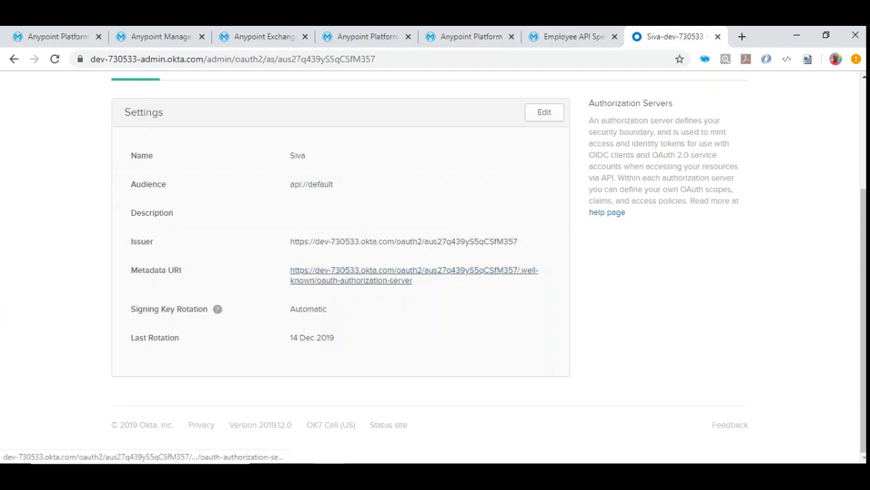
ctrl+click(415, 270)
click(684, 36)
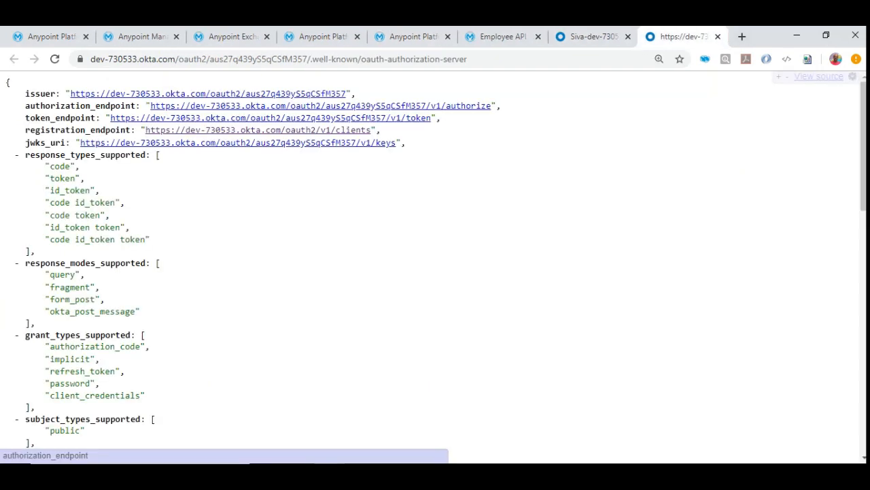
scroll(102, 204, down, 10)
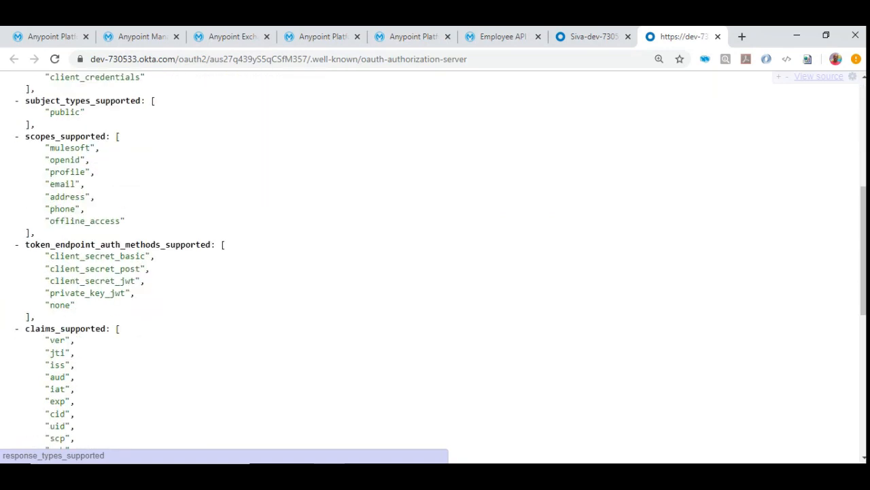
scroll(102, 204, up, 8)
scroll(435, 265, up, 3)
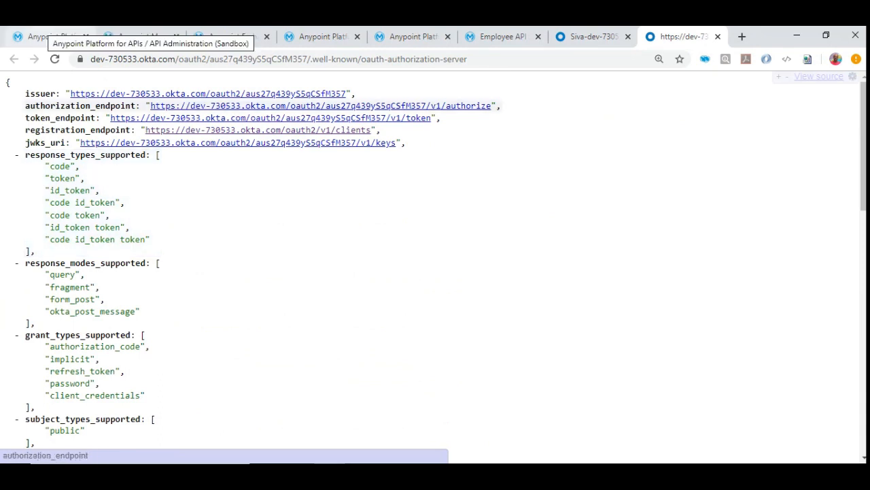
Move the oauth-authorization-server metadata page into its own browser window and return to the window with the Anypoint pages.
click(54, 35)
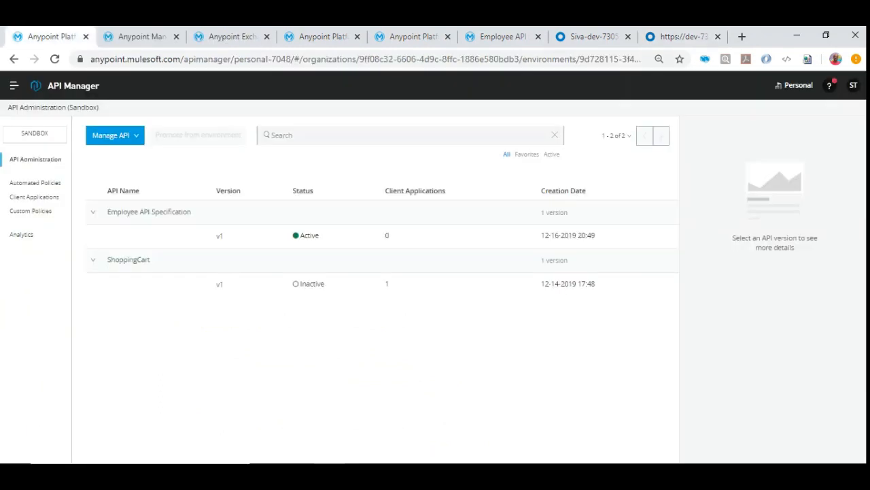
click(680, 36)
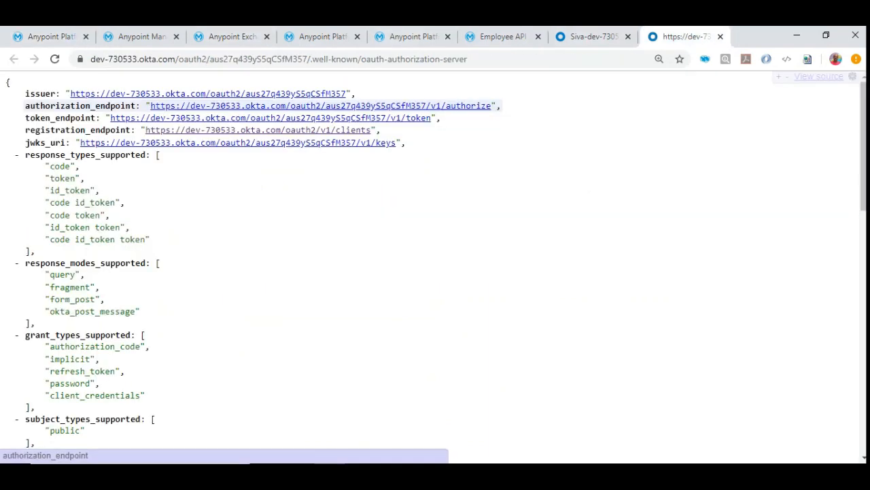
drag(682, 37, 673, 197)
key(alt+Tab)
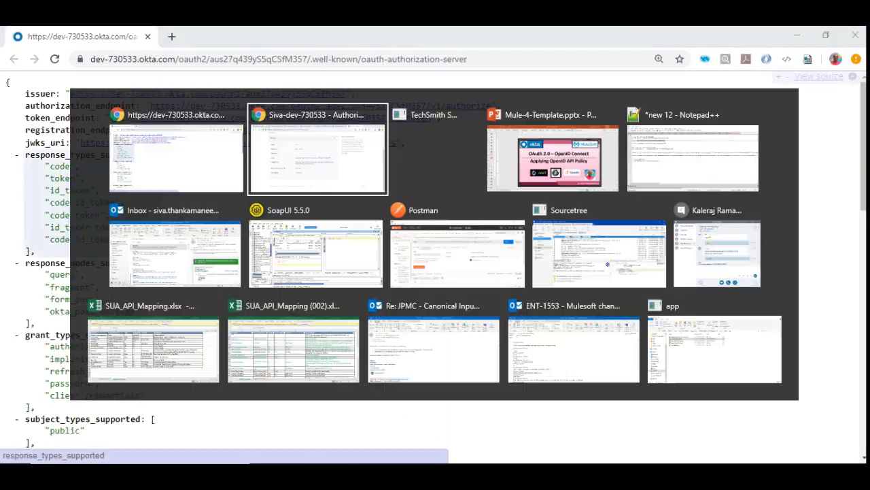
Open Access Management in a new tab and edit the OpenID Connect Dynamic Client Registration configuration under External Identity.
click(55, 37)
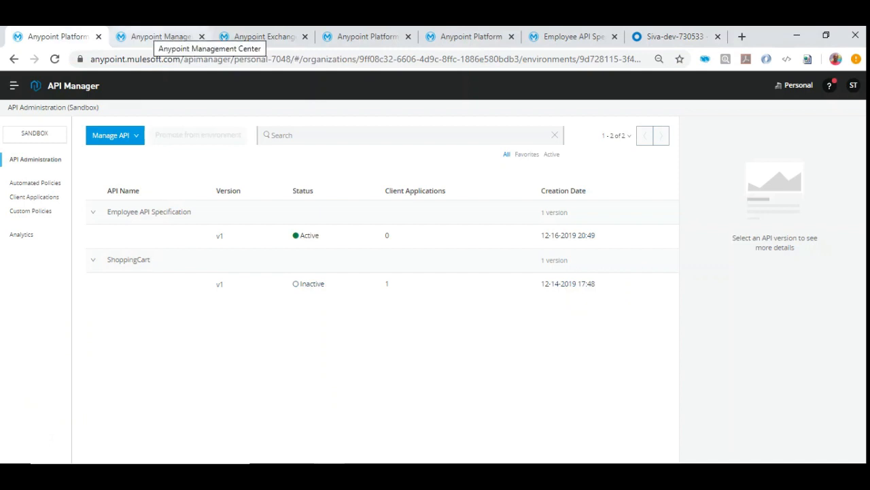
click(14, 85)
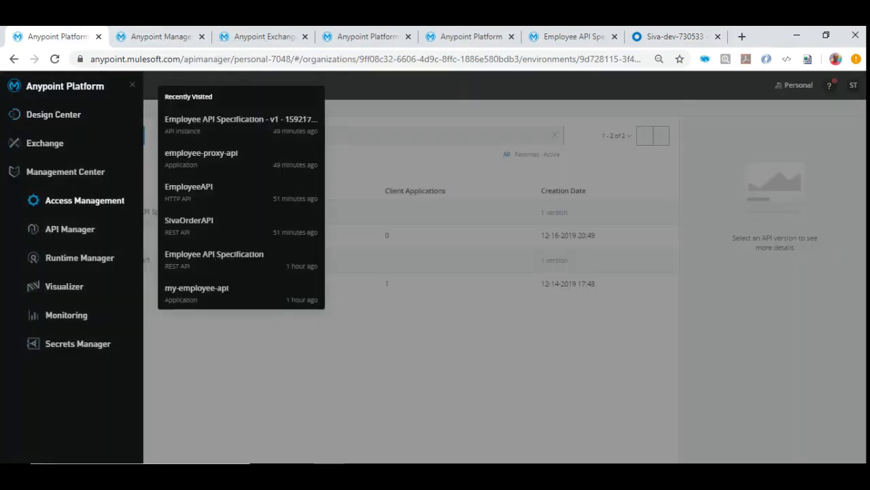
middle_click(75, 201)
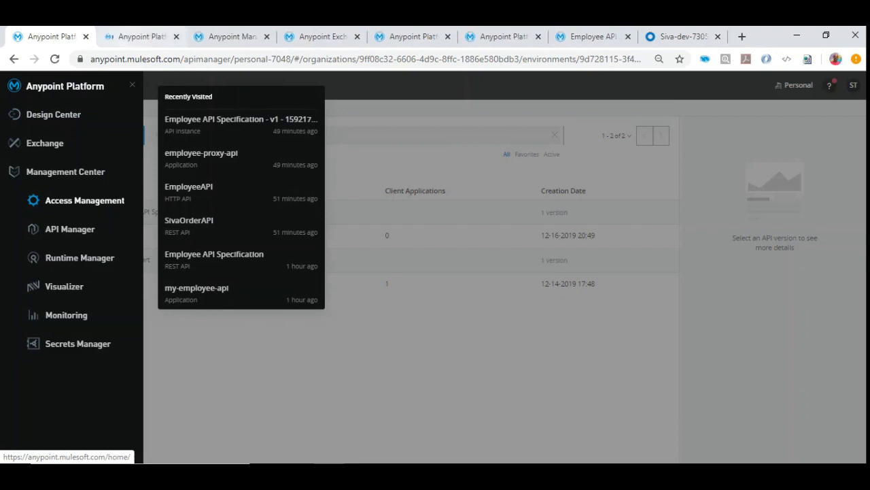
key(ctrl+Tab)
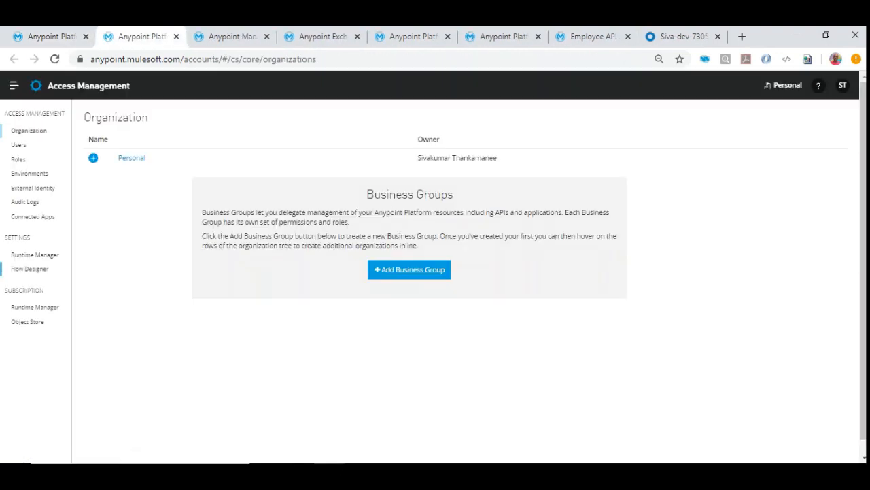
click(33, 187)
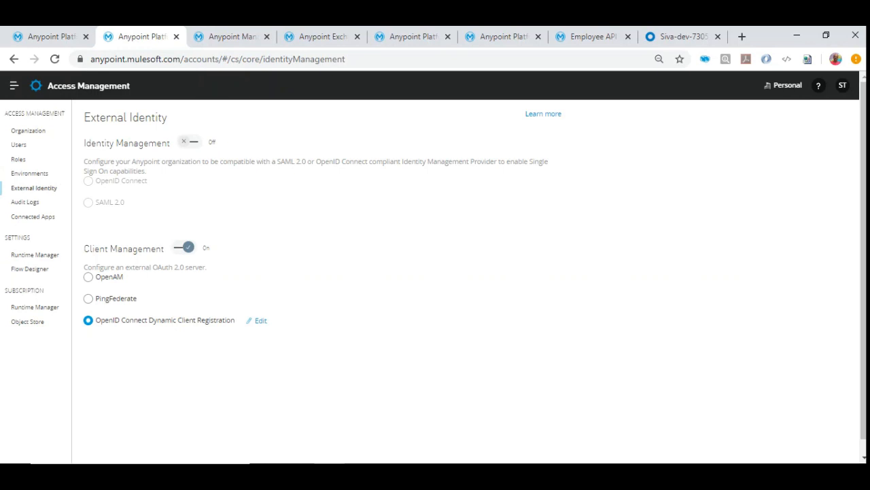
click(260, 321)
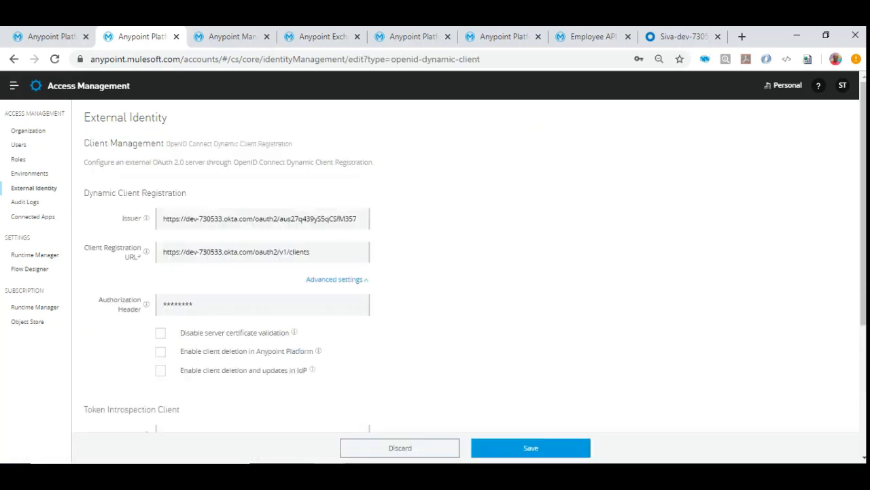
Compare the client registration, token introspection and authorization URL fields with the endpoints in Okta's oauth-authorization-server metadata.
scroll(469, 265, down, 3)
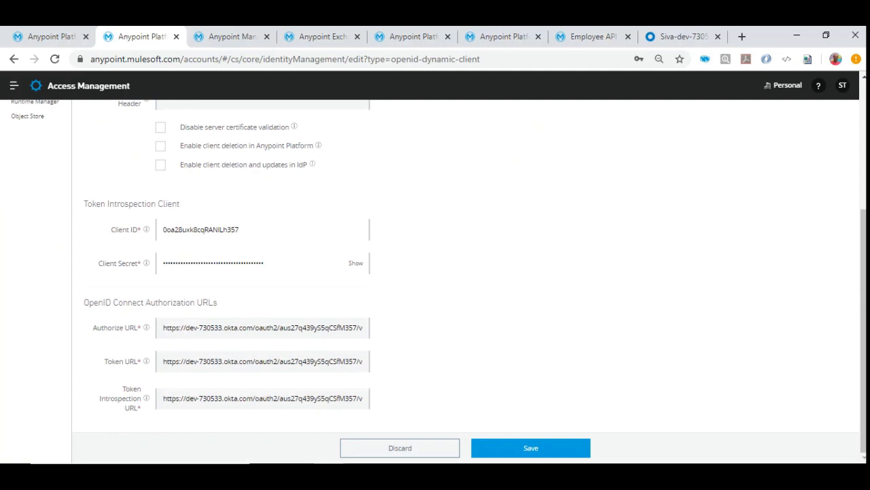
scroll(470, 265, up, 3)
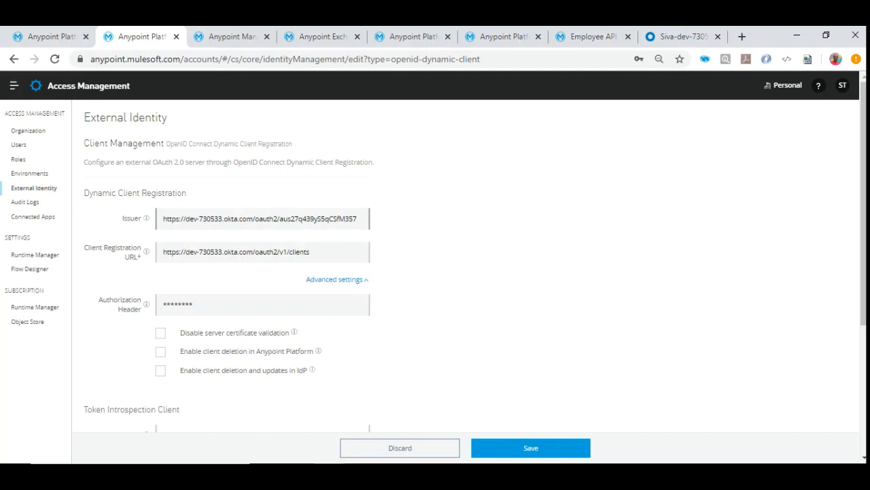
key(alt+Tab)
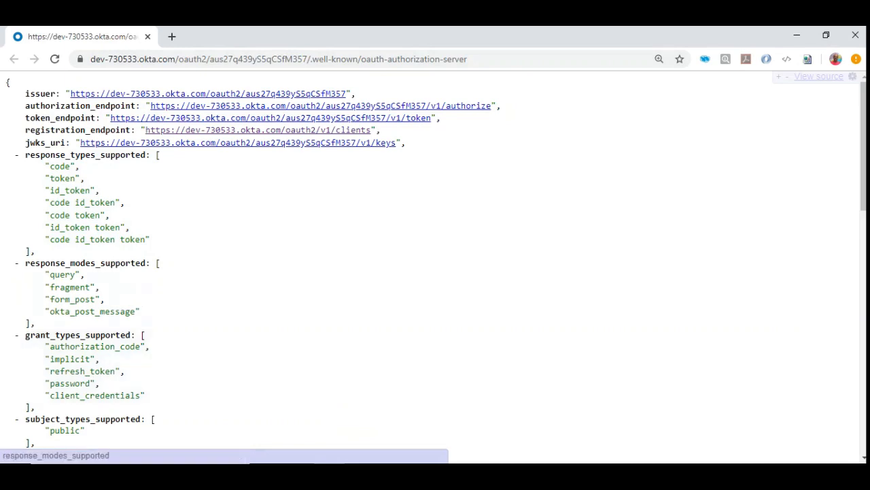
key(alt+Tab)
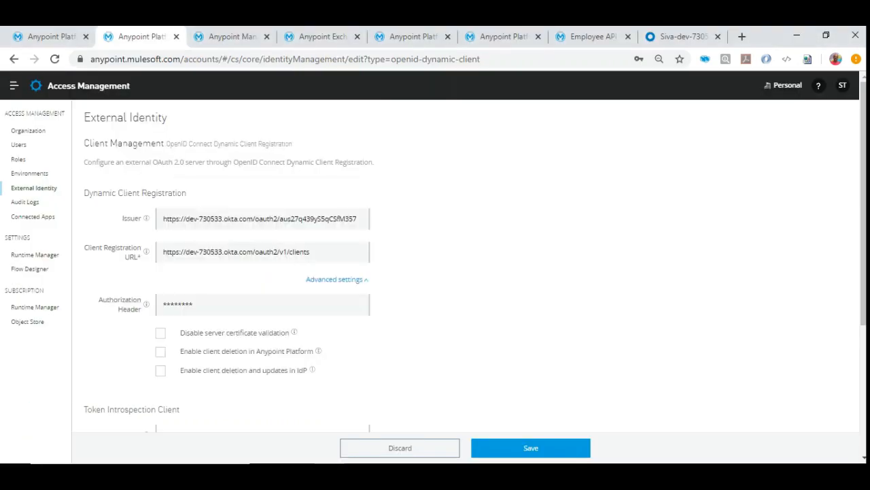
key(alt+Tab)
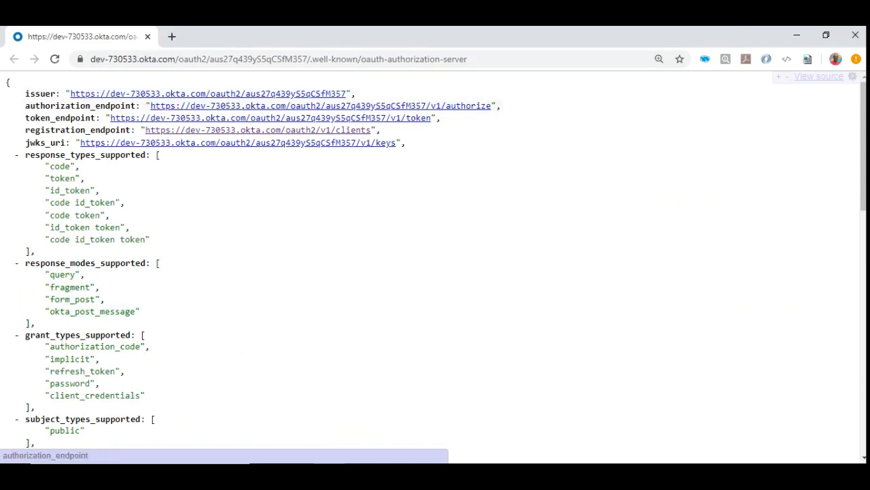
key(alt+Tab)
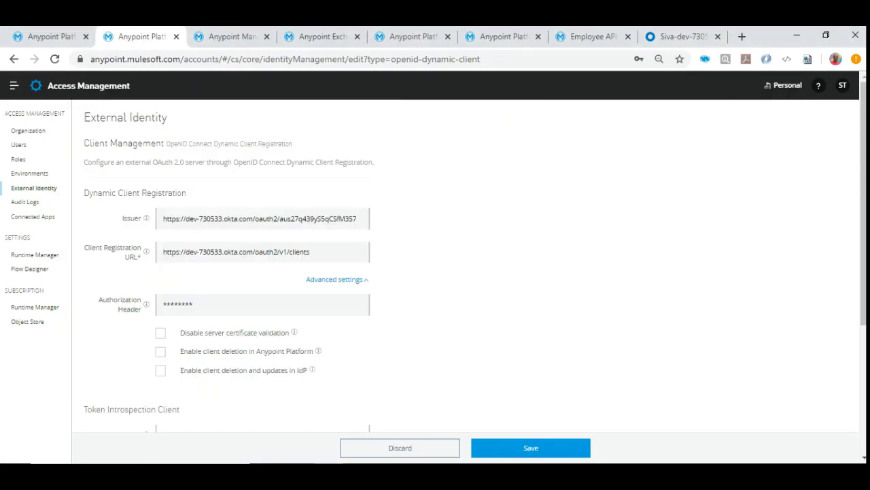
key(alt+Tab)
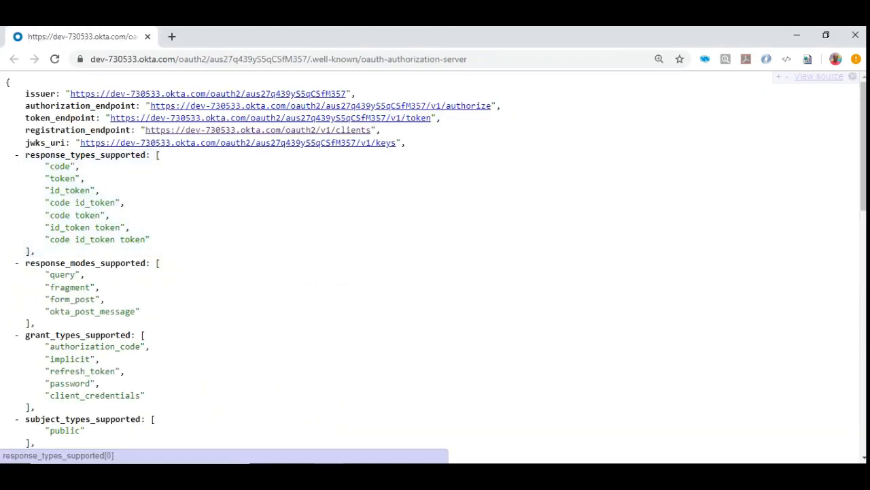
scroll(96, 215, down, 10)
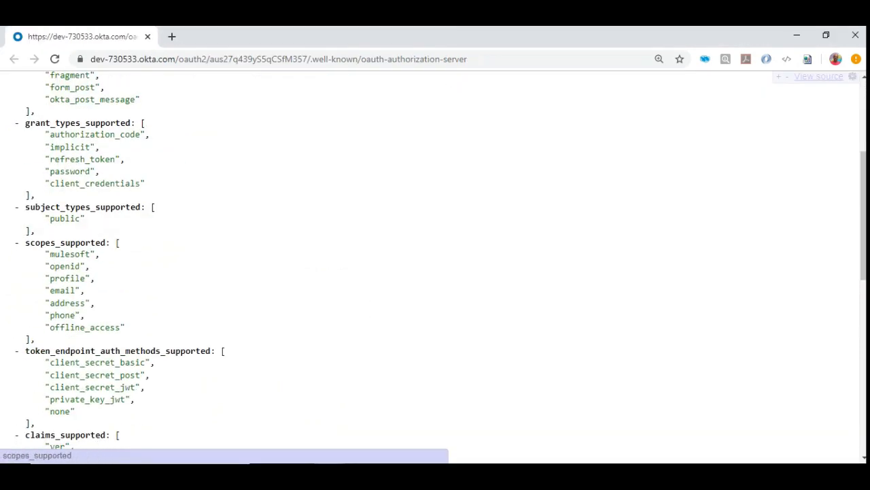
scroll(68, 225, down, 3)
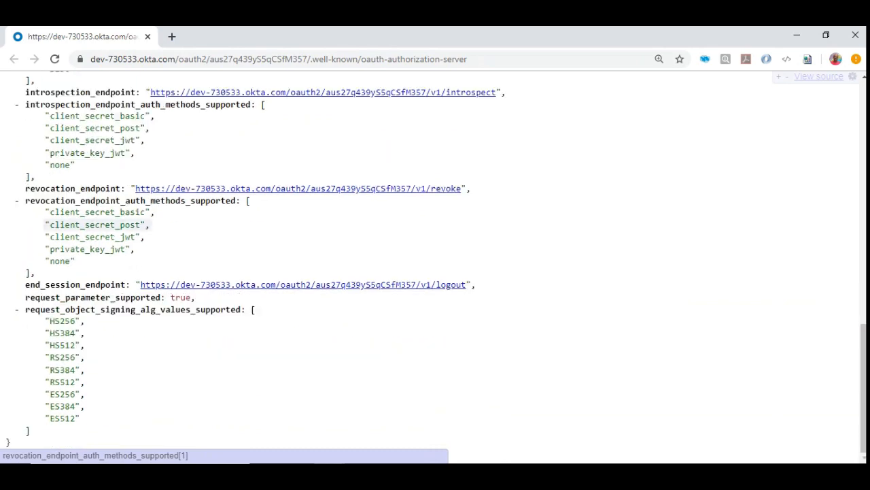
scroll(68, 224, up, 15)
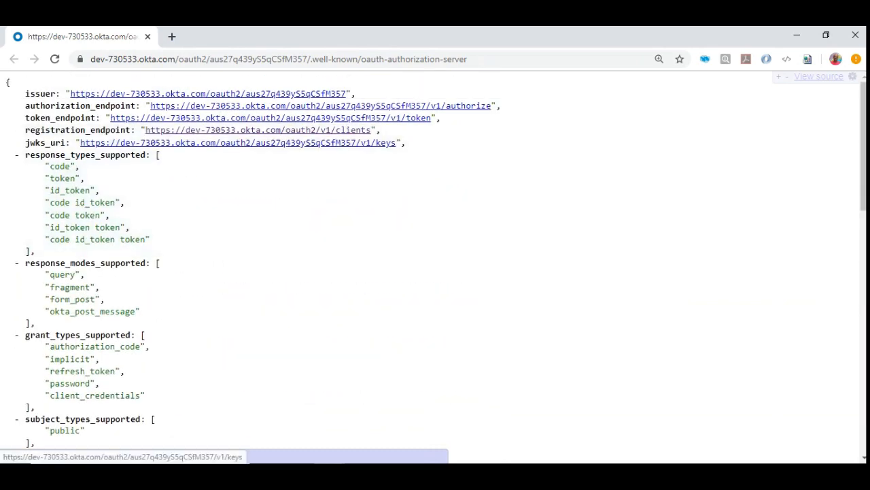
drag(141, 130, 371, 130)
key(ctrl+c)
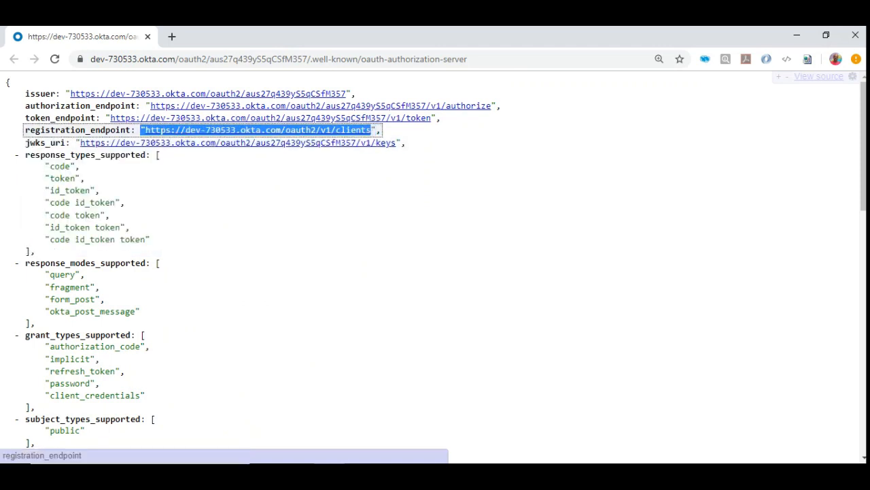
key(alt+Tab)
key(ctrl+f)
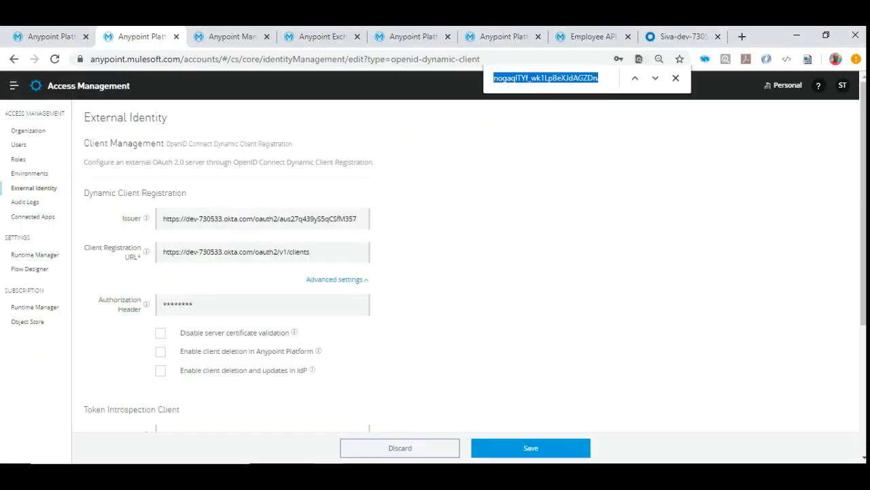
key(ctrl+v)
key(Home)
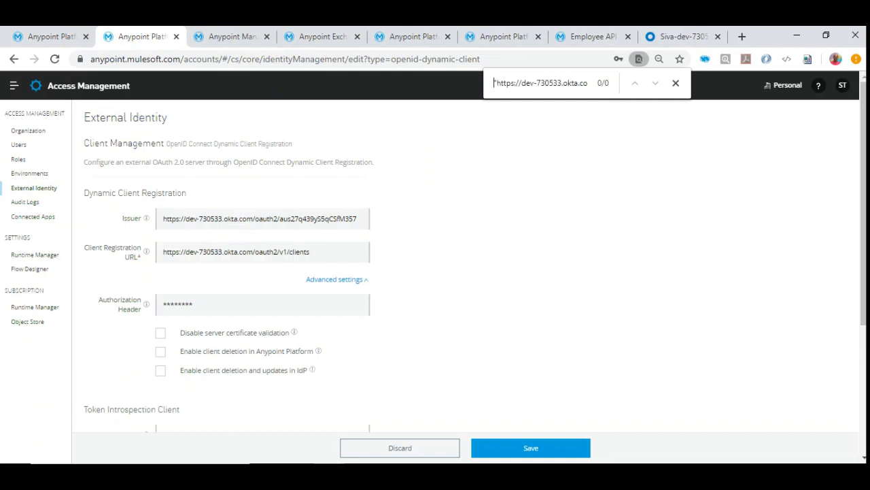
key(Delete)
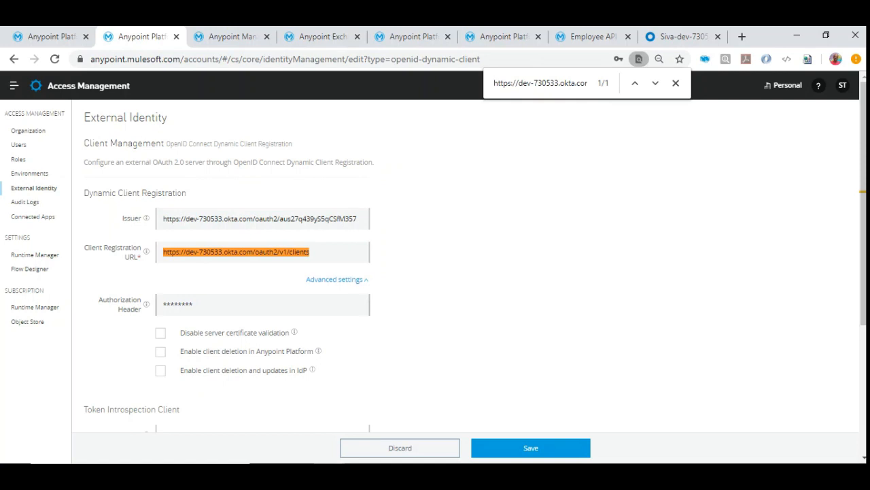
Switch to the Okta admin console and view the list of API tokens.
mouse_move(146, 305)
click(683, 37)
scroll(435, 272, up, 3)
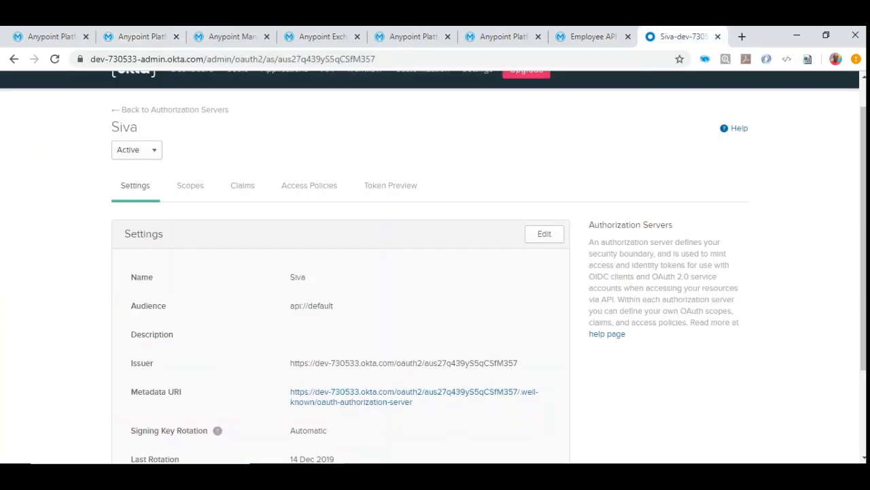
mouse_move(327, 106)
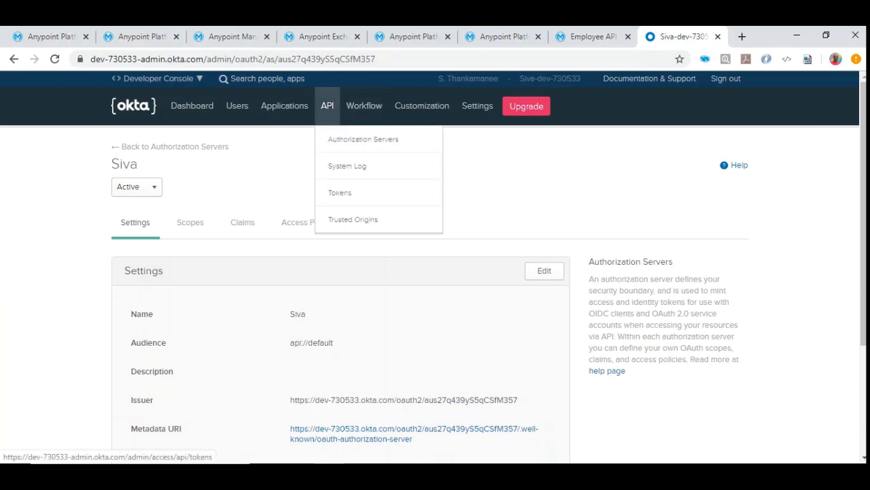
click(340, 193)
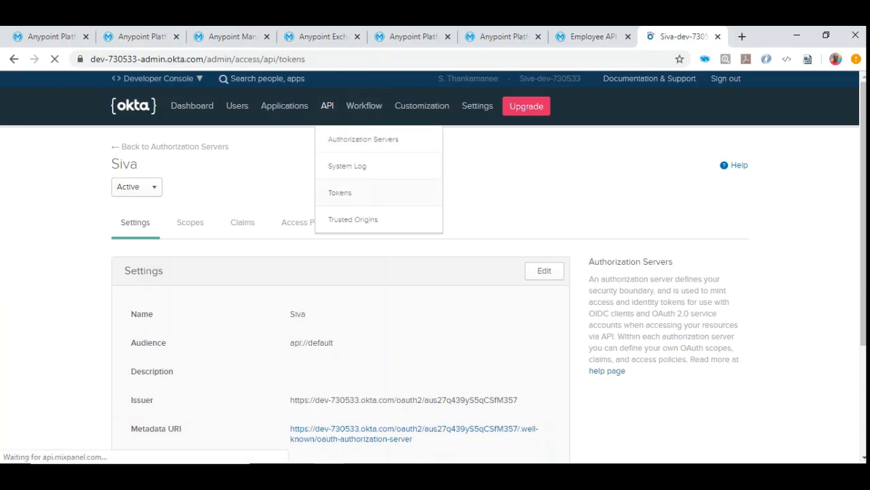
scroll(313, 272, down, 2)
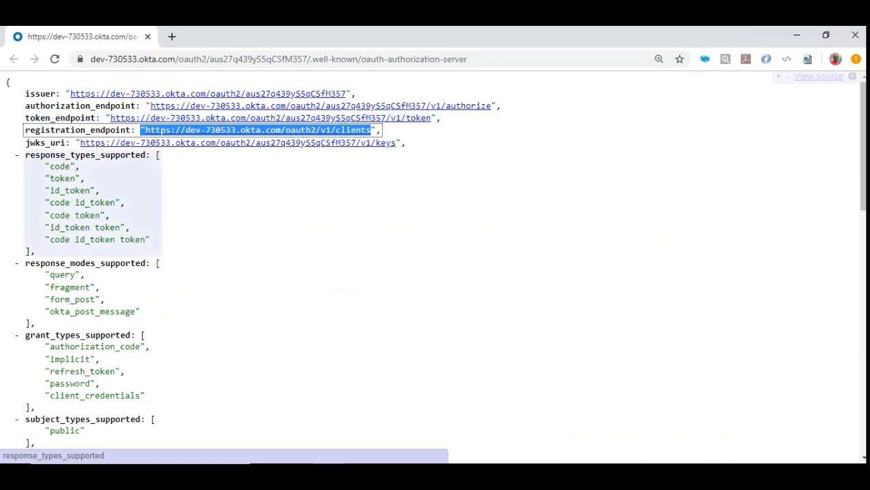
key(alt+Tab)
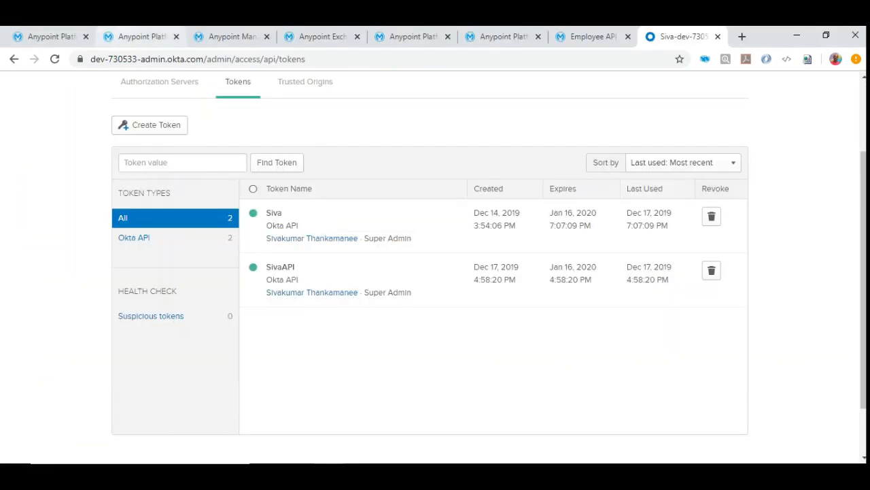
Return to the External Identity configuration and view the Authorization Header help with its OpenAM and Okta examples.
click(52, 36)
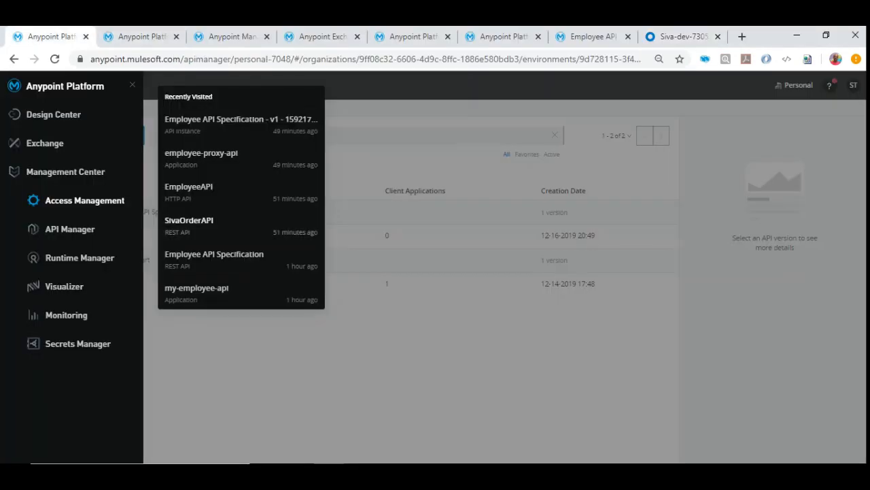
click(142, 37)
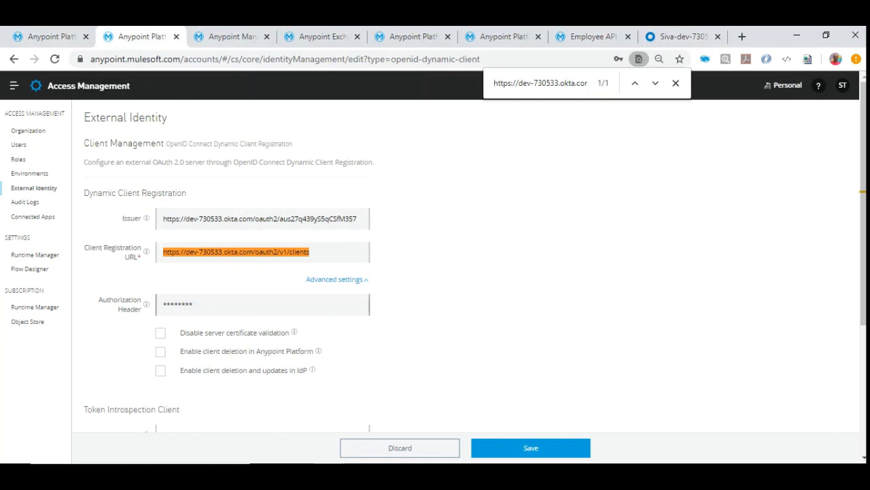
click(337, 280)
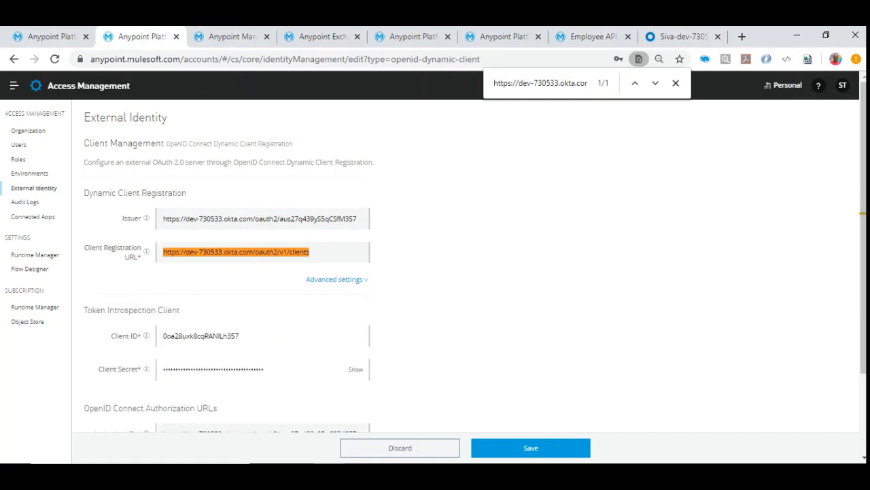
click(336, 279)
mouse_move(146, 304)
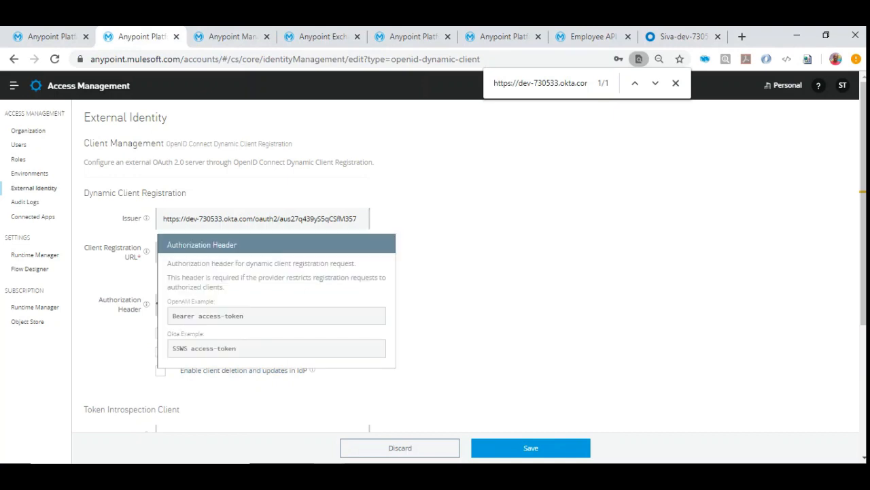
key(alt+Tab)
key(alt+Tab)
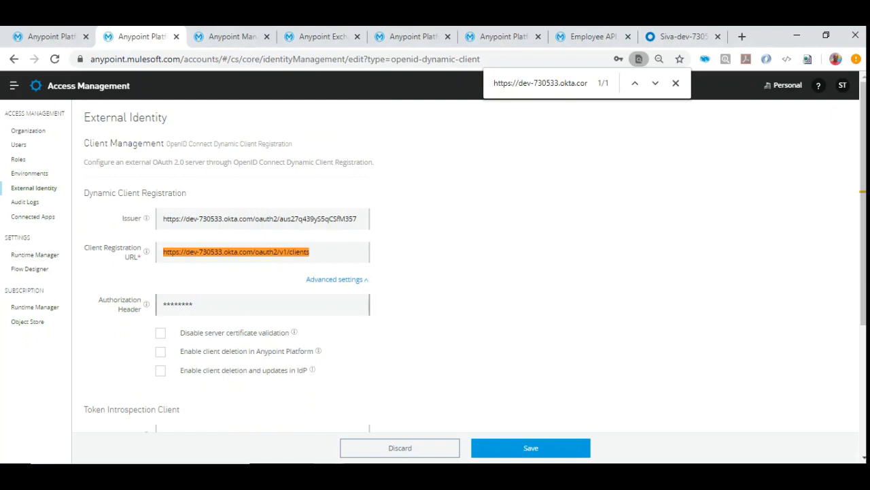
Close the page search and compare the Authorize, Token and Token Introspection URLs with the endpoints in the Okta metadata.
scroll(146, 262, down, 3)
mouse_move(146, 262)
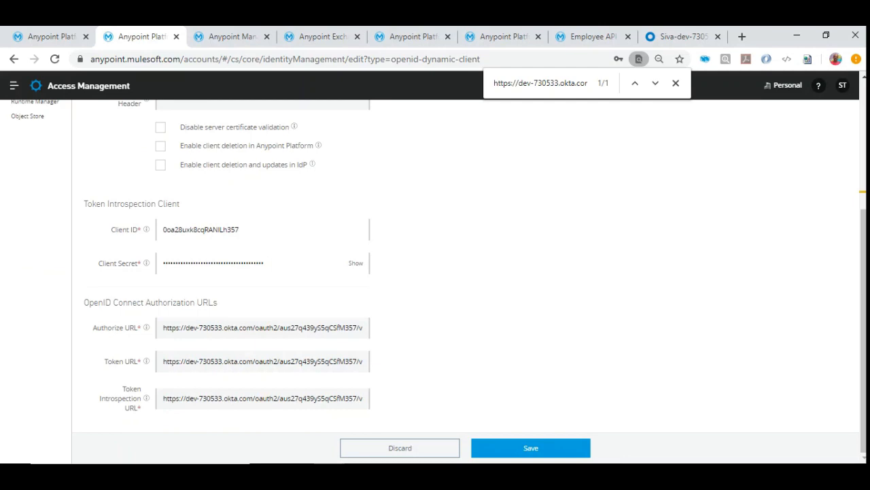
click(676, 83)
key(alt+Tab)
scroll(136, 197, down, 3)
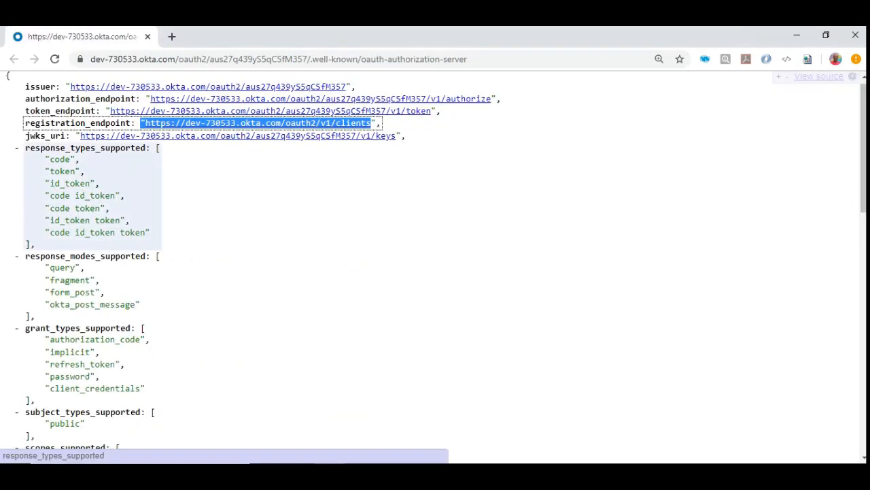
scroll(136, 197, up, 3)
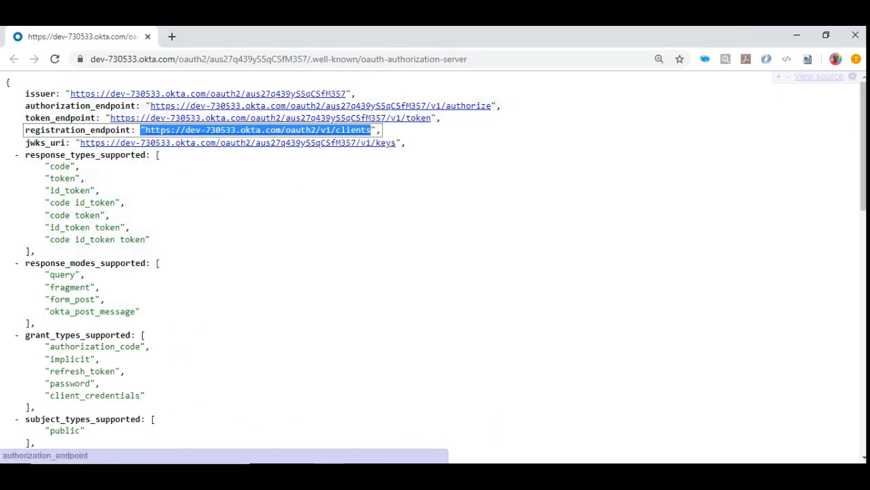
scroll(136, 197, down, 2)
scroll(435, 259, down, 15)
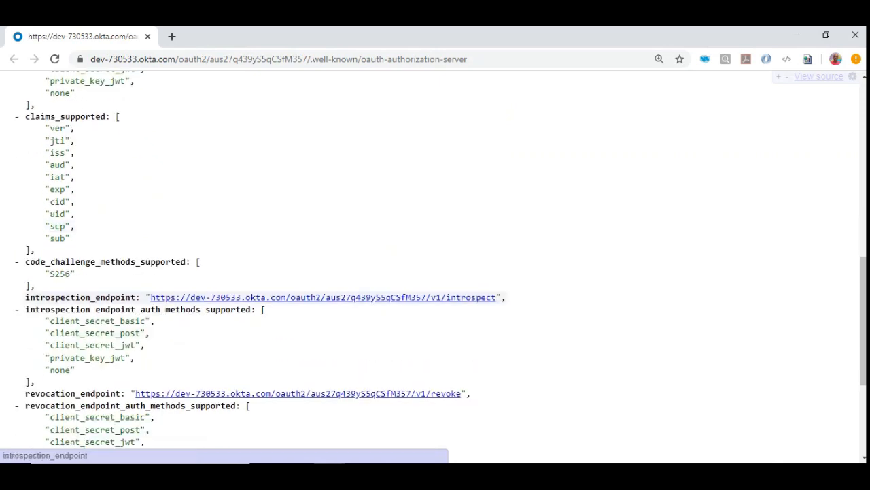
key(alt+Tab)
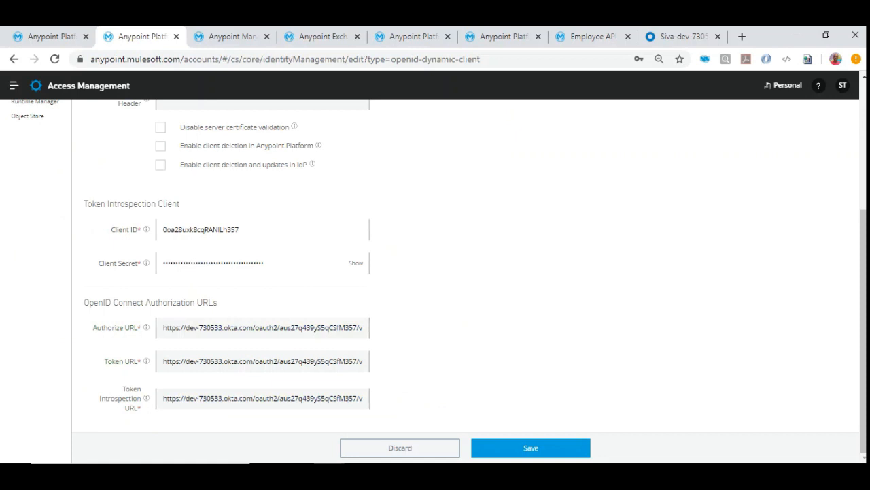
Open AddressValidationApplication's general settings in Okta and compare its client credentials with the Token Introspection Client fields in Anypoint.
drag(84, 203, 181, 205)
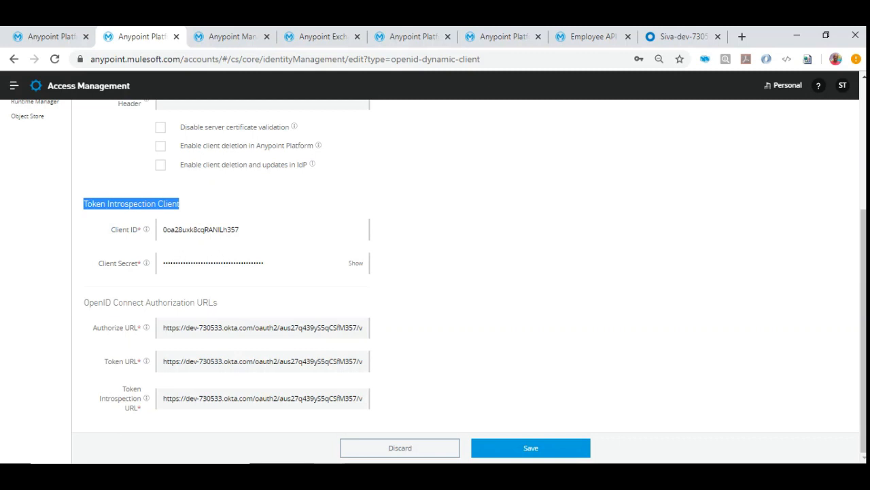
click(684, 37)
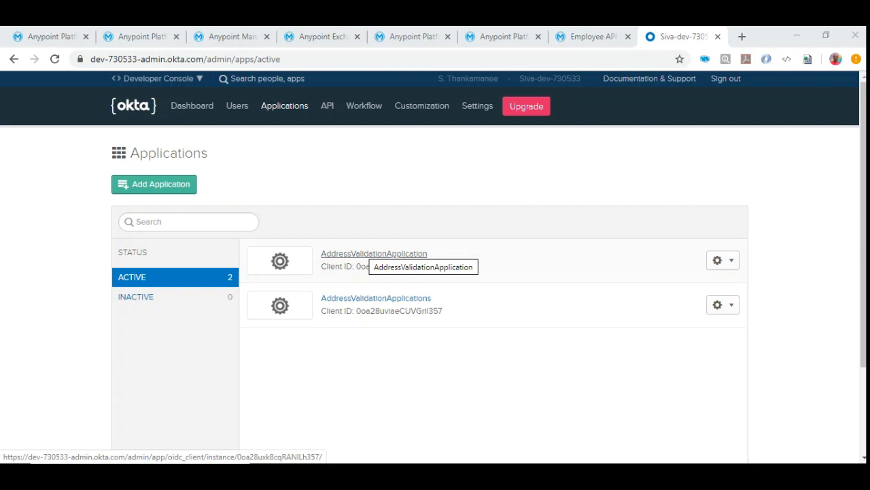
click(373, 254)
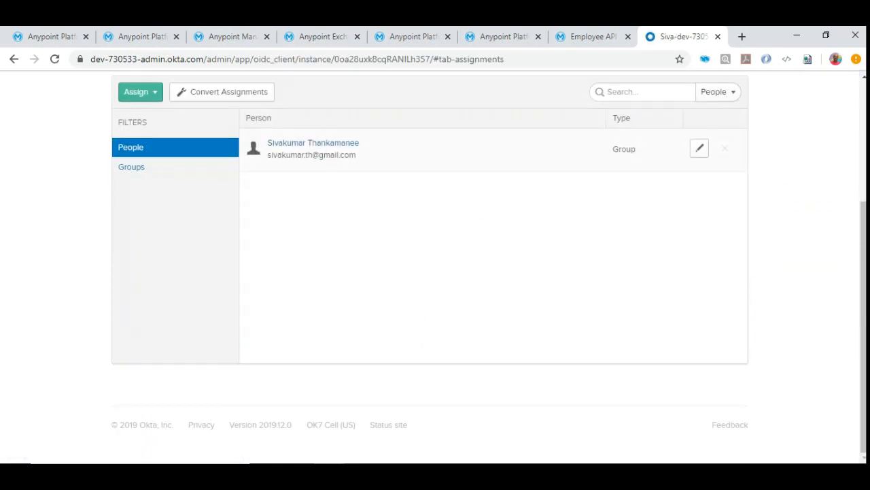
scroll(430, 265, up, 2)
click(134, 147)
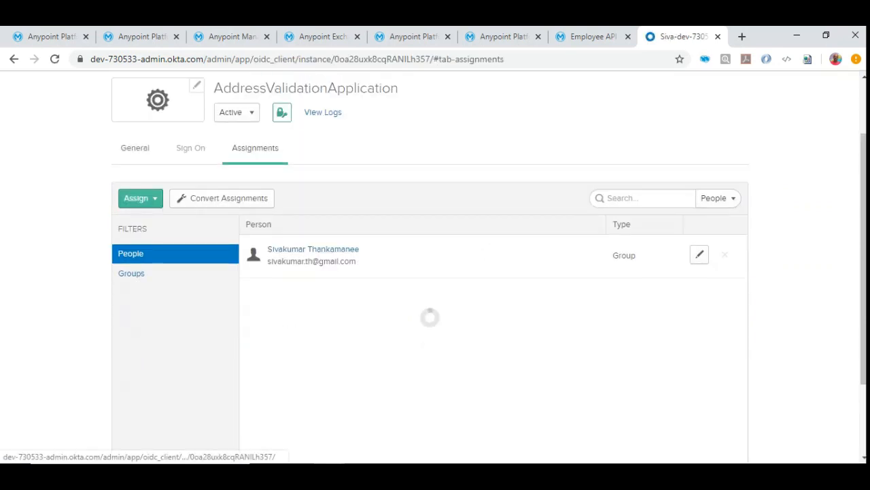
scroll(340, 272, down, 10)
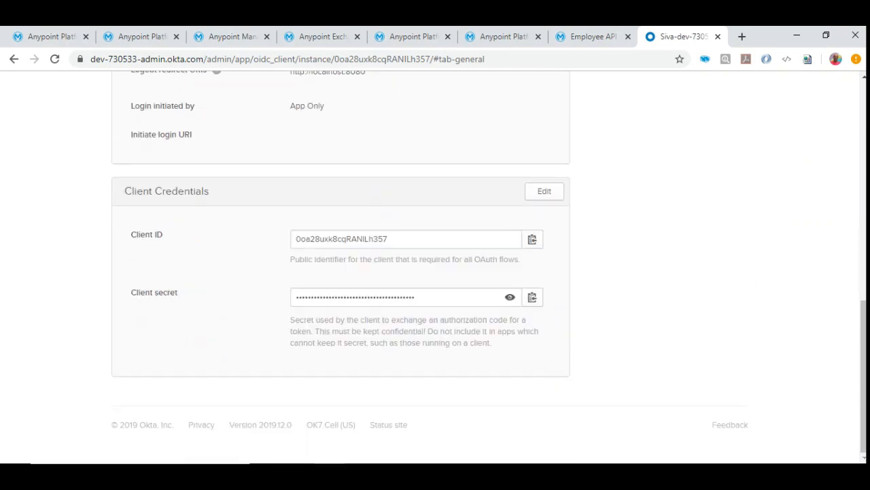
click(142, 37)
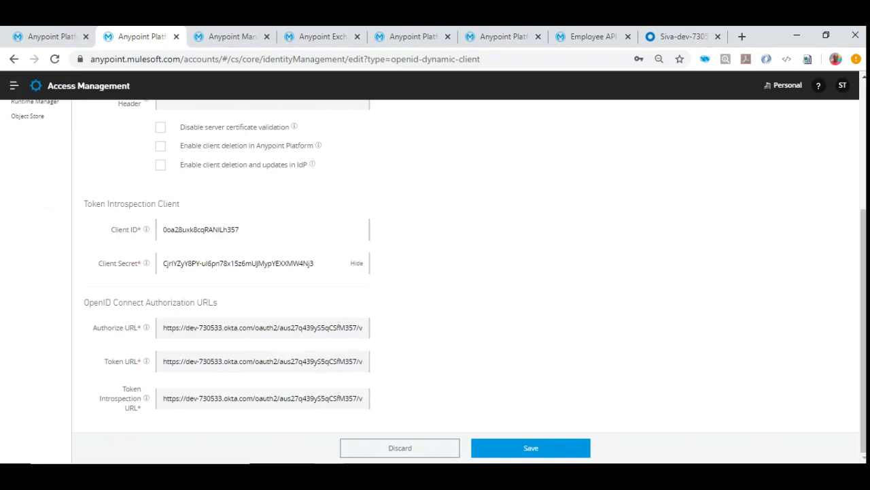
Discard the OpenID Connect client configuration edits and look through the employee-proxy-api settings and the AddressValidationApplications details in Exchange.
click(400, 449)
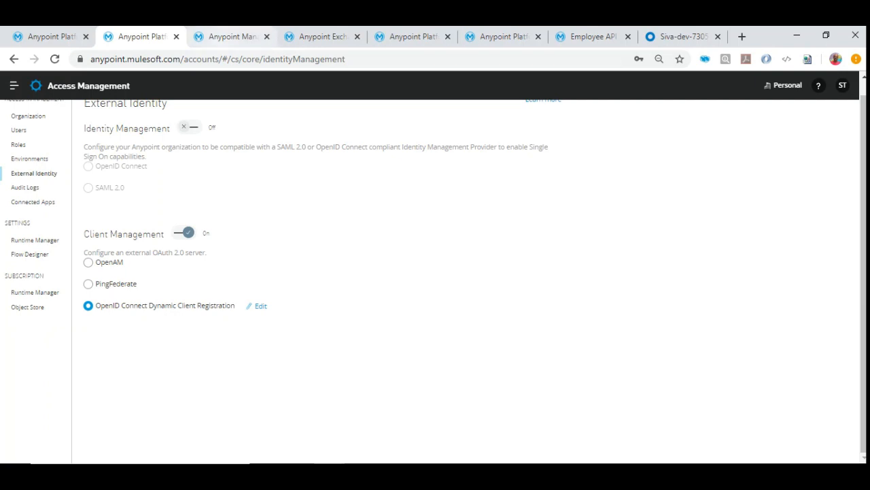
click(231, 37)
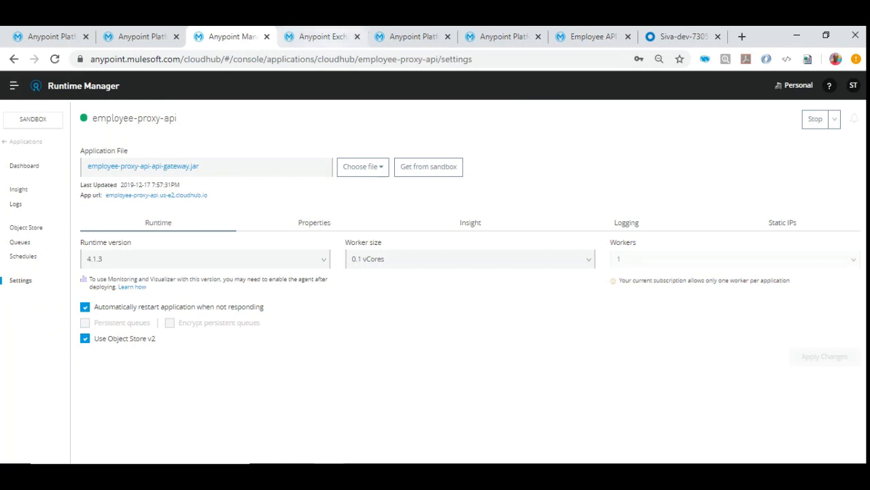
click(323, 36)
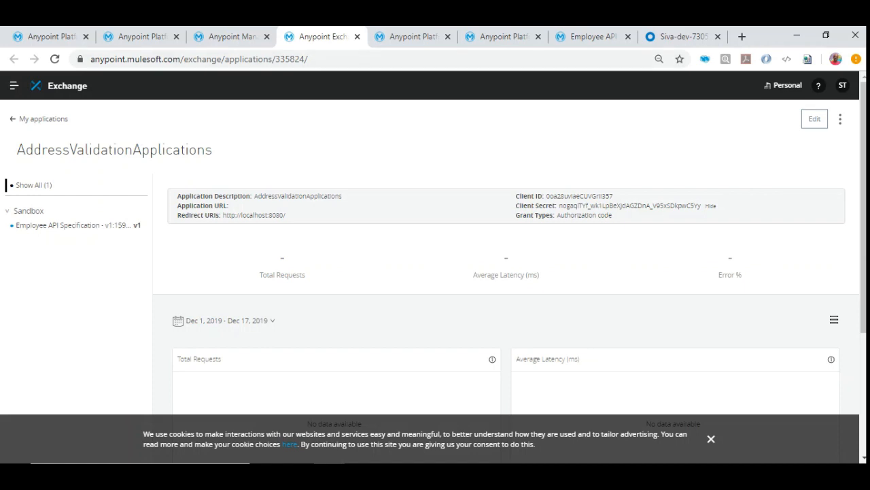
key(ctrl+Tab)
key(ctrl+Tab)
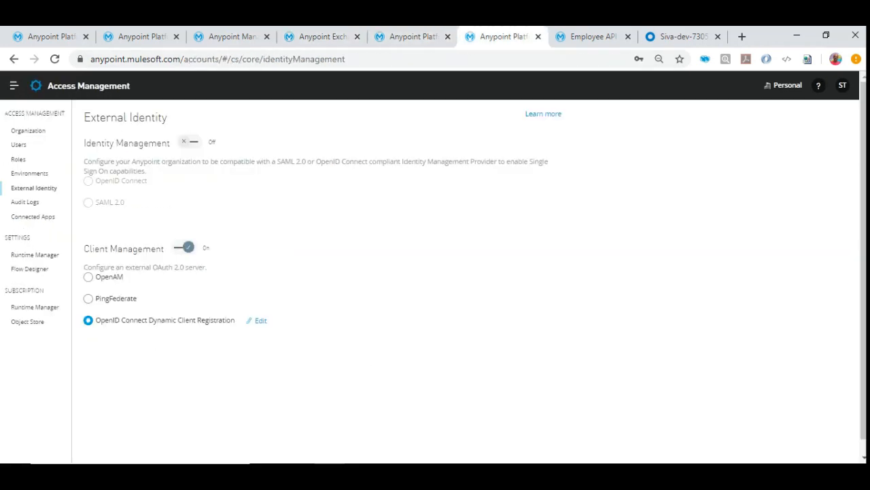
key(ctrl+Tab)
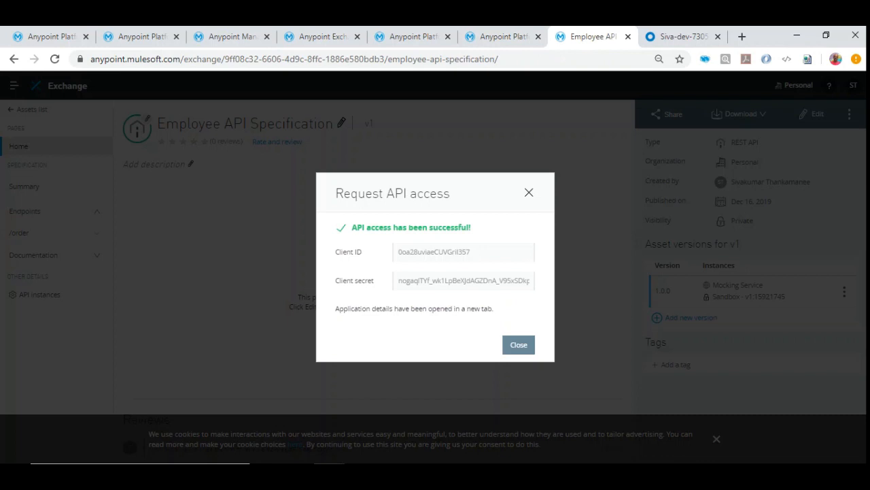
Close the completed API access request and open the Employee API Specification asset from the Exchange assets list.
click(518, 344)
click(31, 109)
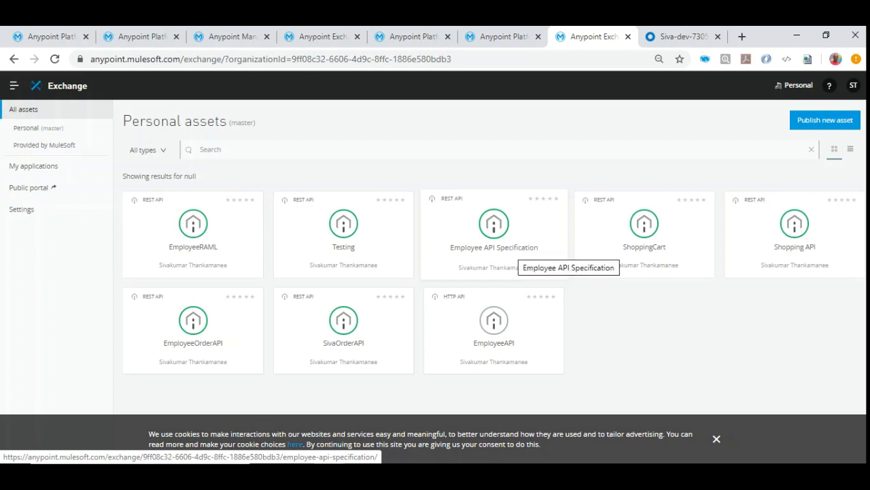
click(136, 36)
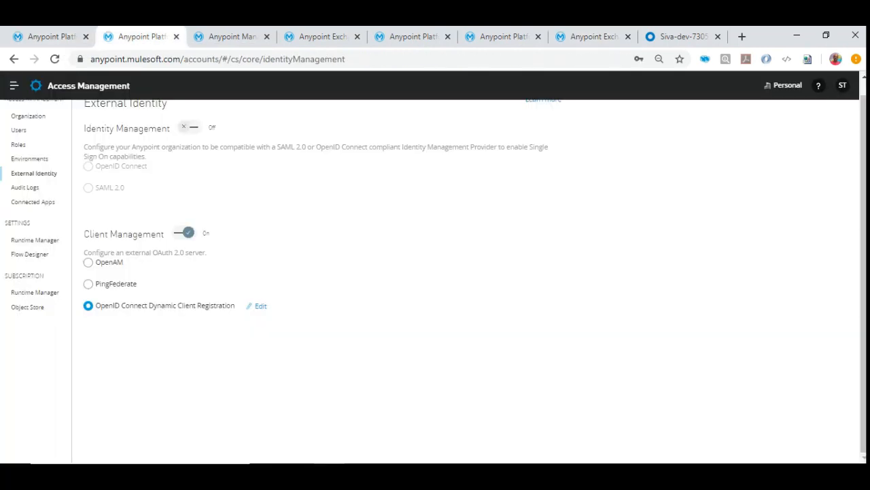
click(51, 36)
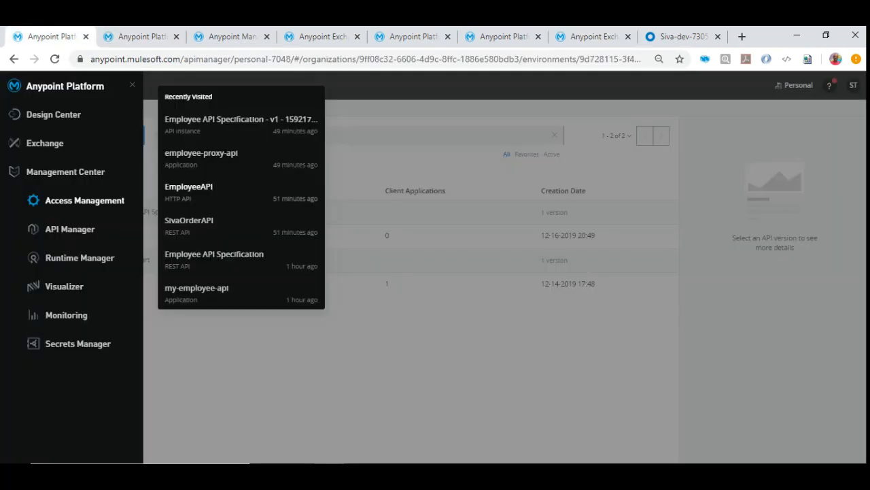
click(408, 286)
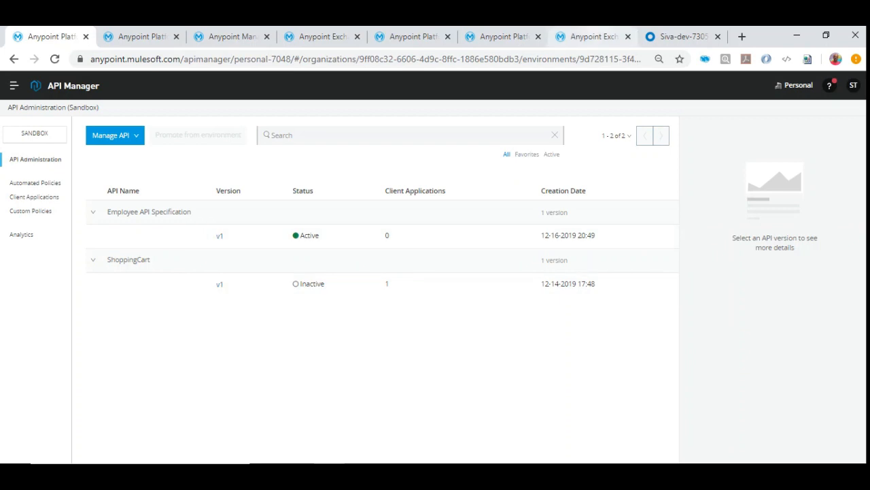
click(592, 36)
click(494, 234)
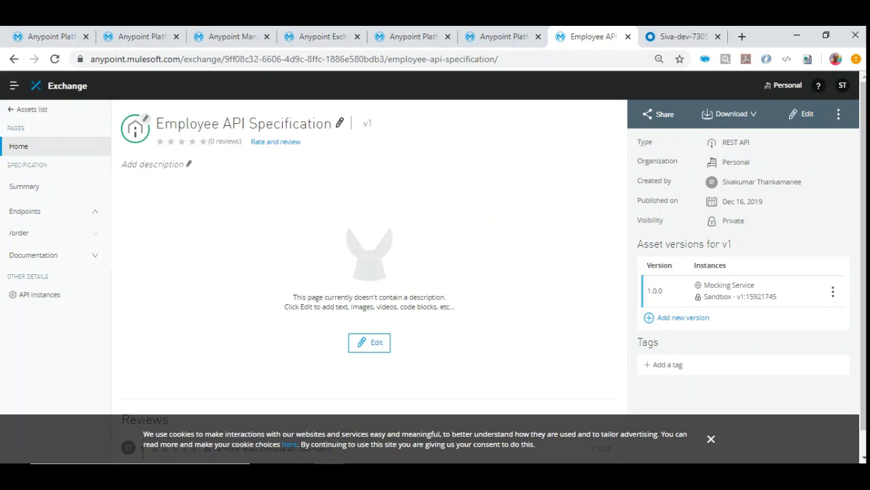
click(839, 114)
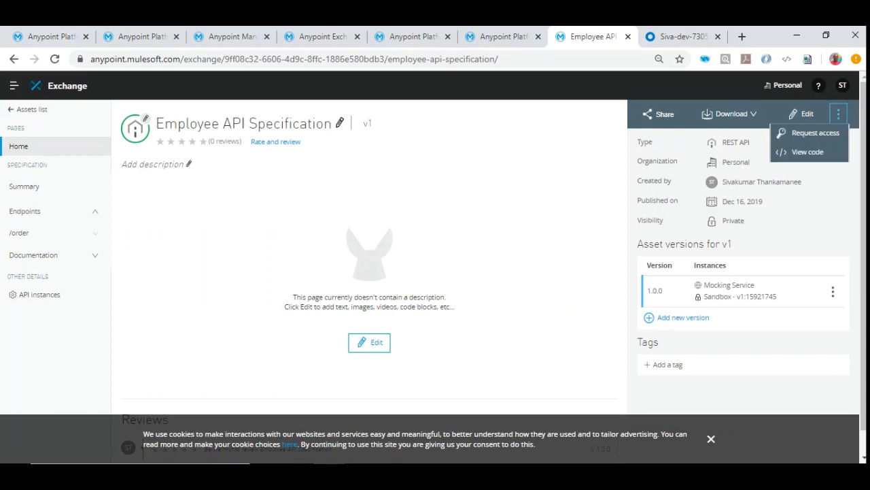
click(815, 132)
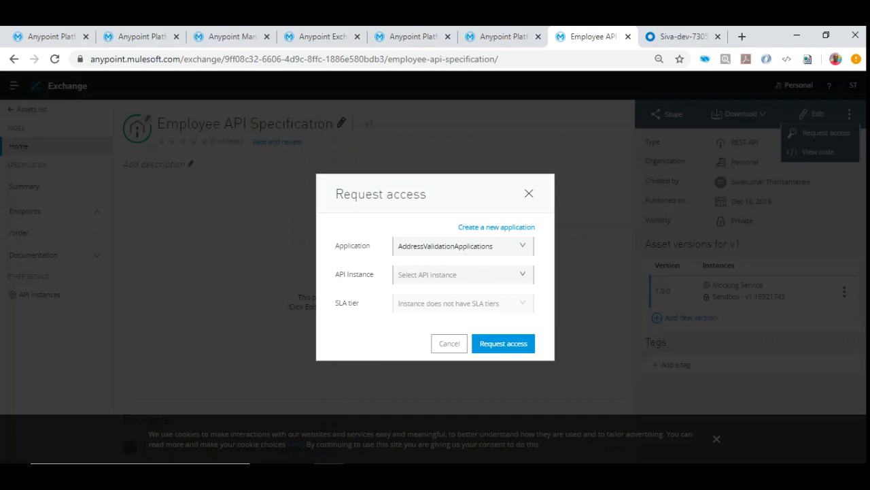
click(497, 227)
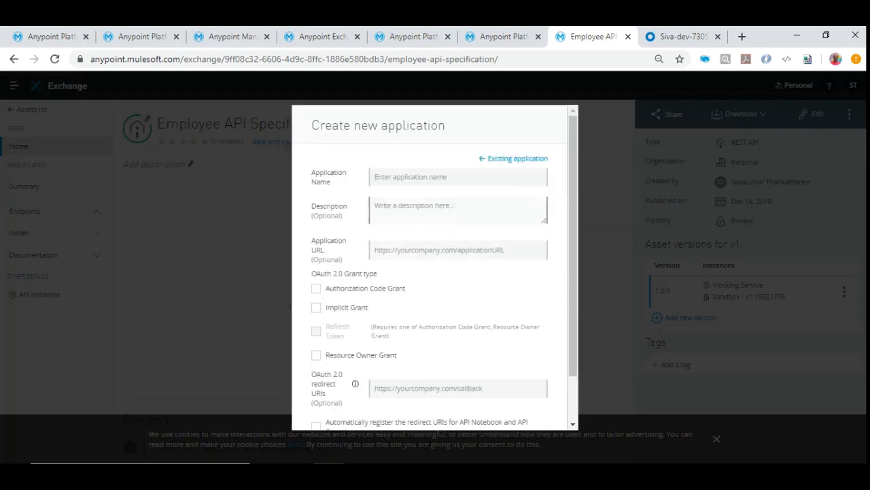
key(Escape)
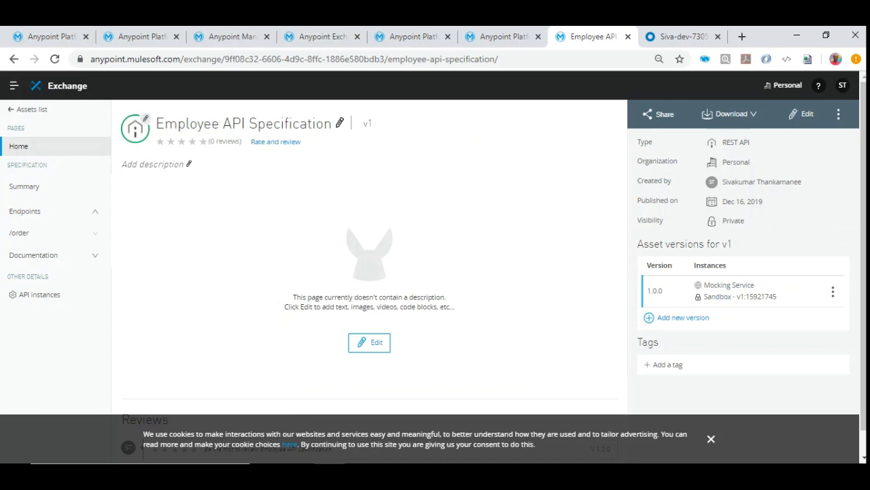
Start an access request for the Employee API Specification and open the form for creating a new application.
click(838, 113)
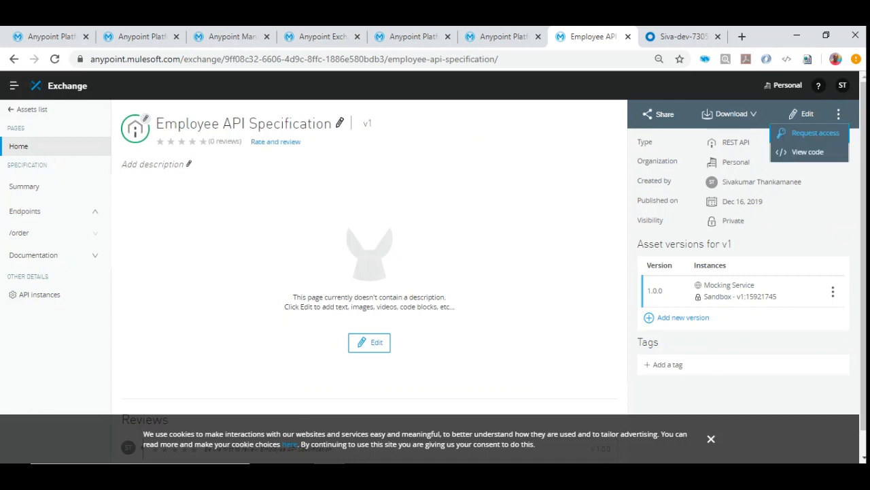
click(815, 132)
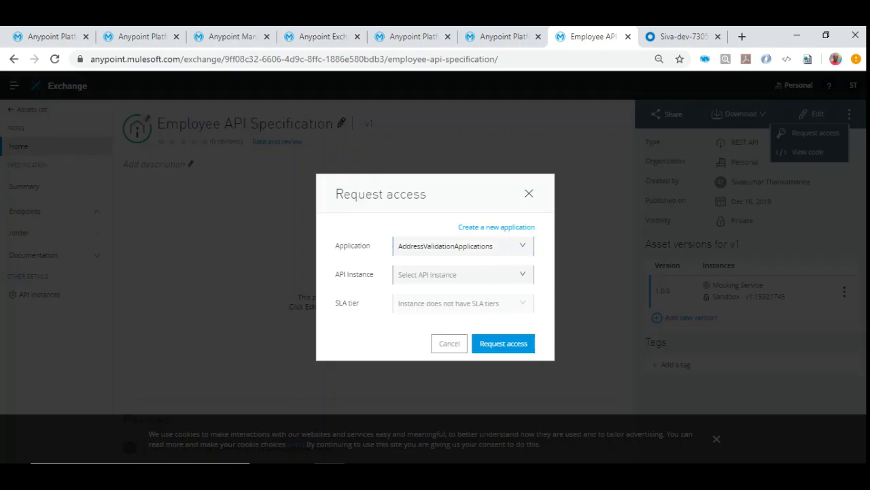
click(497, 227)
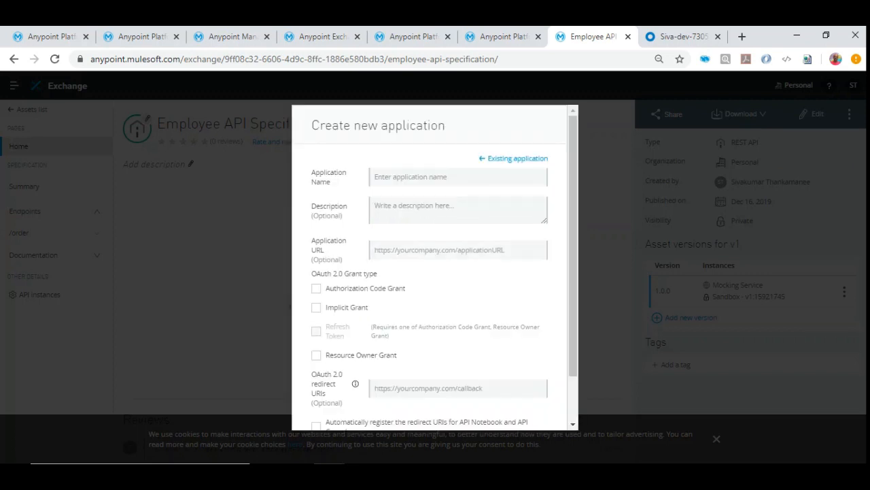
scroll(435, 268, down, 1)
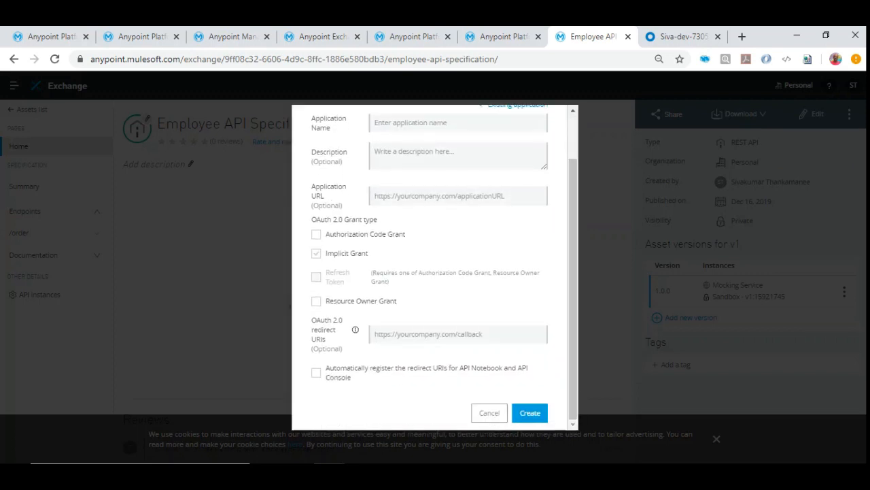
scroll(435, 267, up, 1)
click(435, 177)
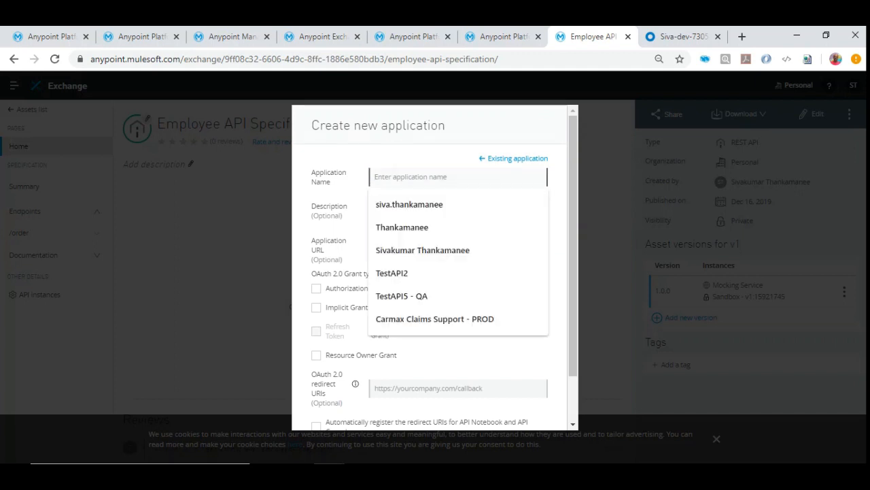
key(Escape)
key(Return)
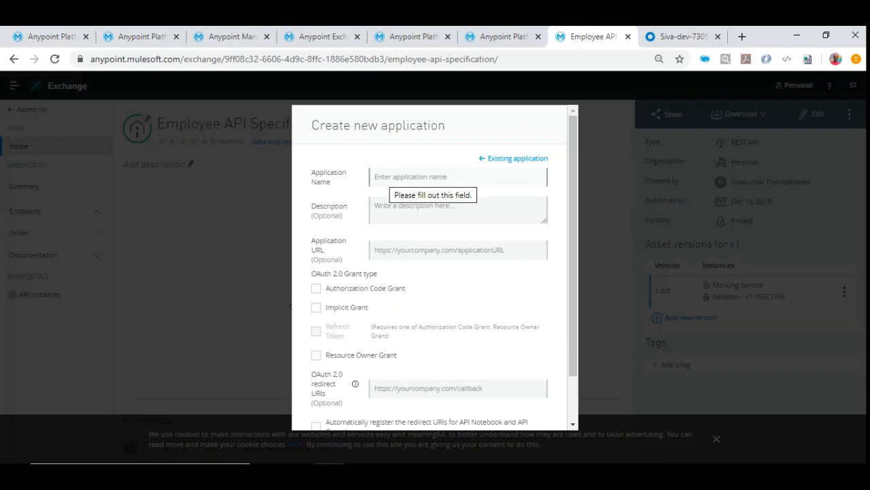
Name the new application AddressValidationApplication and reuse the same text as its description.
click(391, 176)
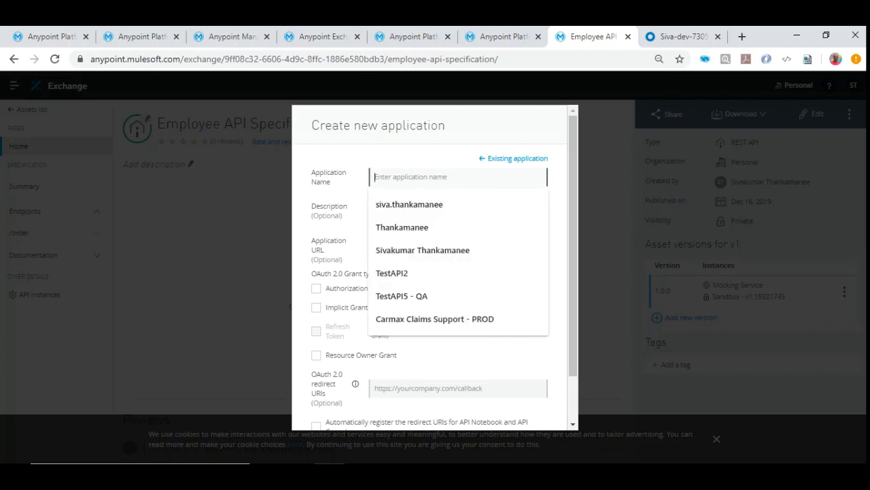
text(Address Valida)
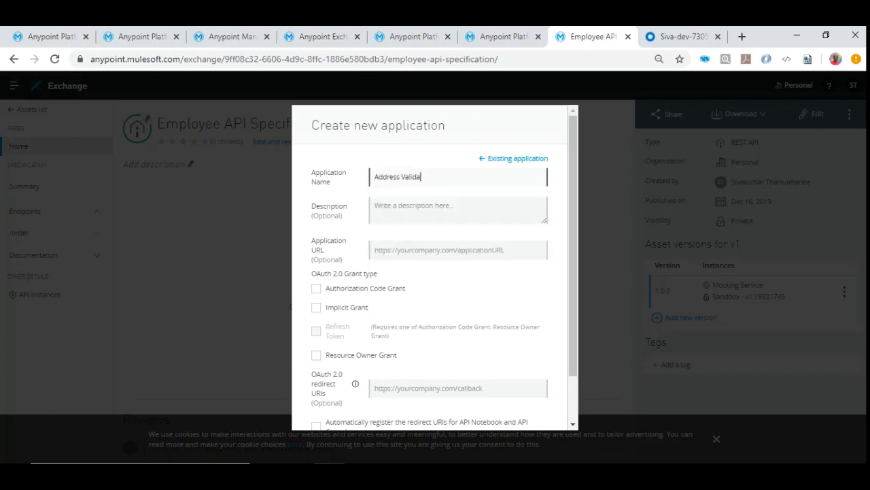
text(tion)
click(401, 177)
key(BackSpace)
key(BackSpace)
text(Application)
key(ctrl+a)
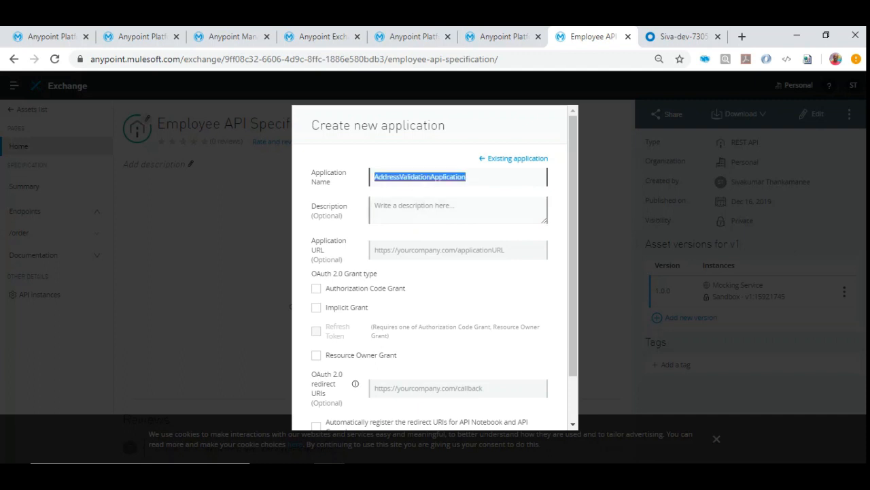
key(ctrl+c)
key(Tab)
key(ctrl+v)
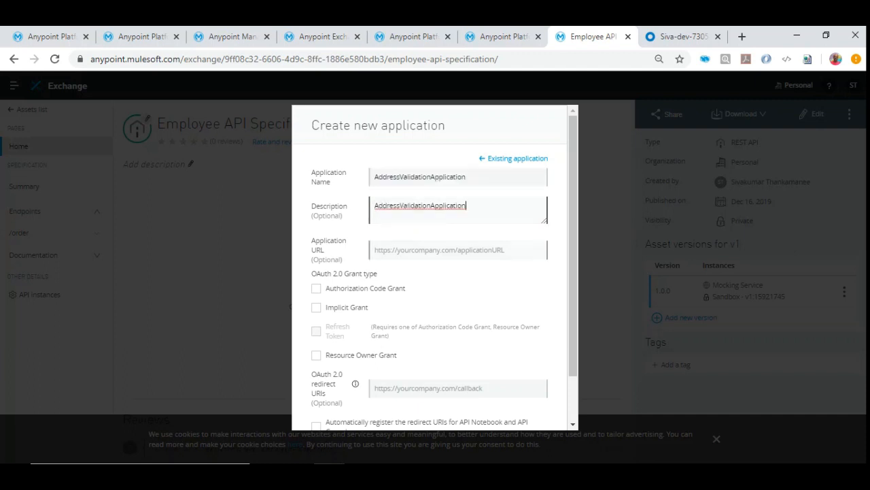
scroll(435, 267, down, 3)
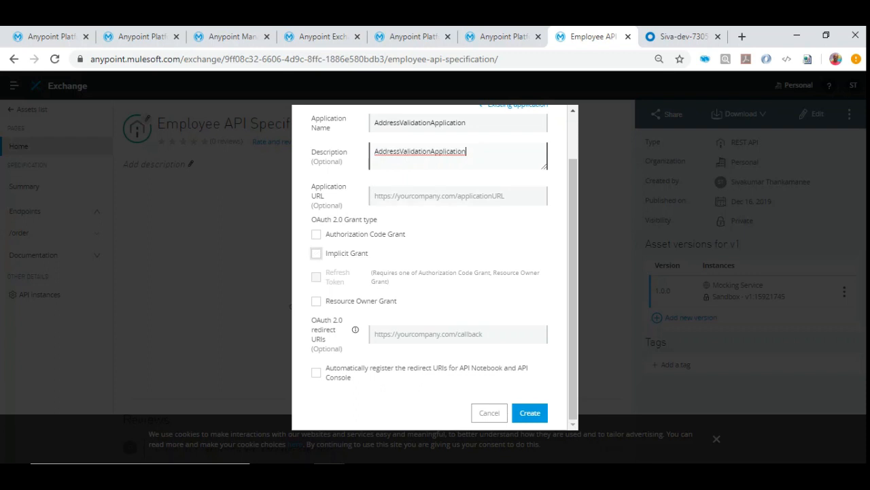
click(316, 235)
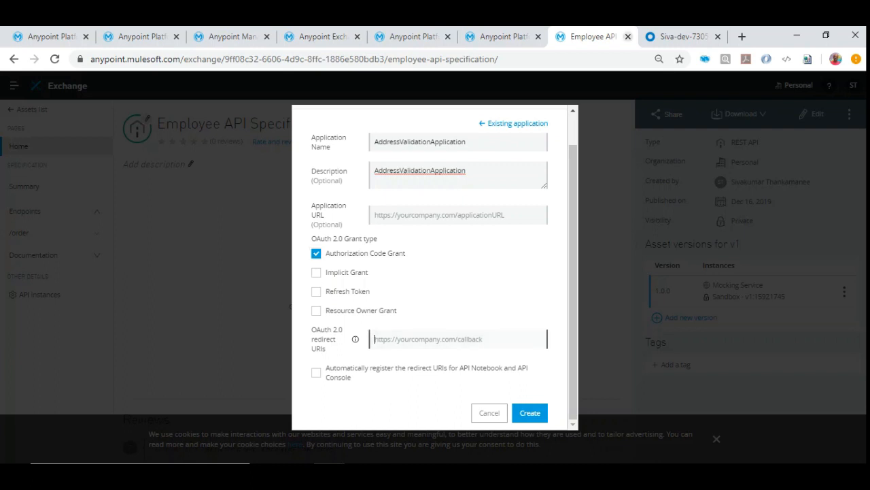
click(676, 36)
scroll(435, 272, up, 3)
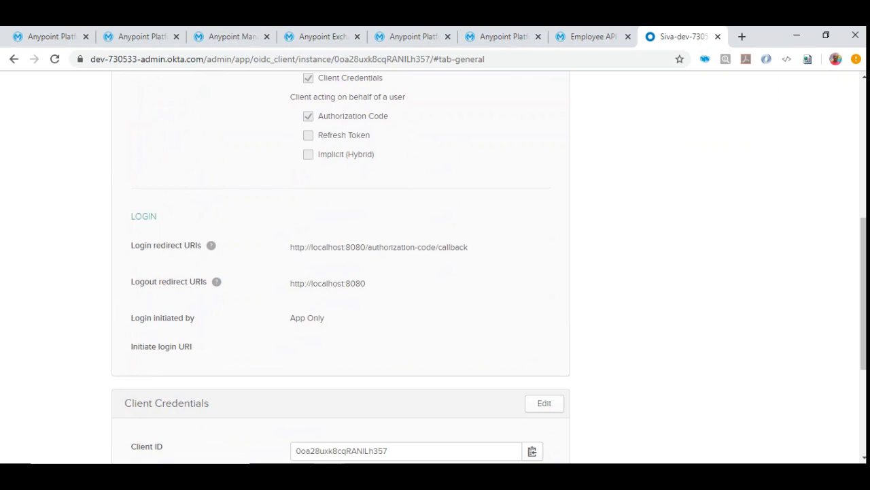
triple_click(328, 284)
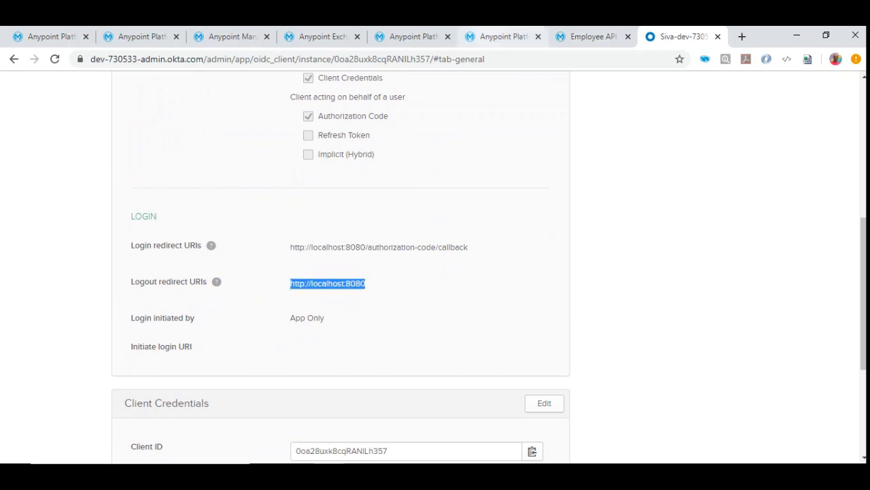
click(503, 36)
key(ctrl+Tab)
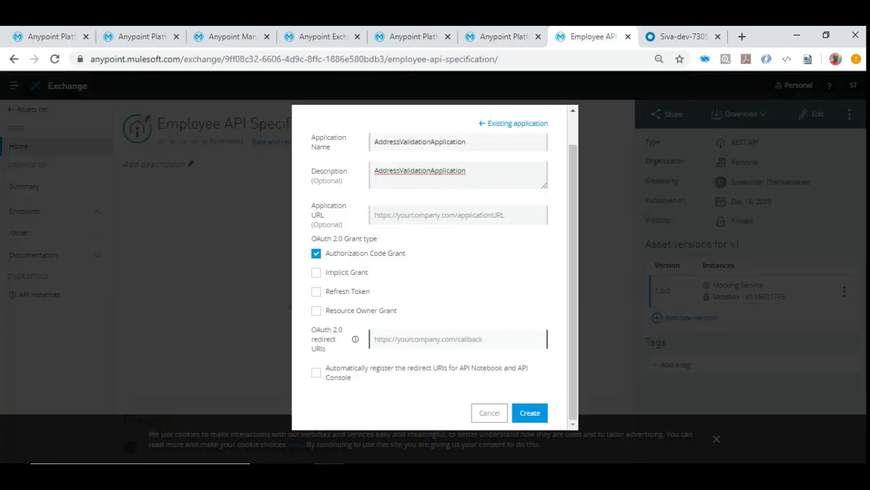
key(ctrl+v)
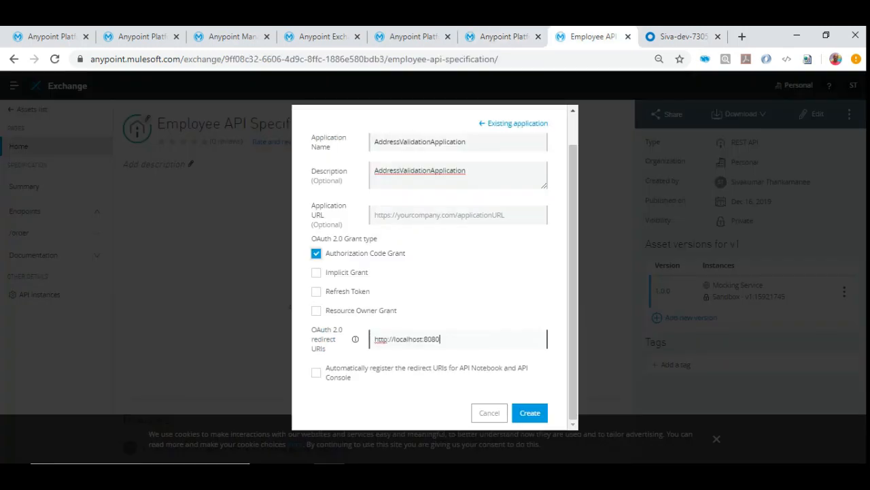
Try to create the AddressValidationApplication client application, read the response message and cancel the form.
scroll(435, 272, up, 1)
scroll(435, 272, down, 1)
click(530, 412)
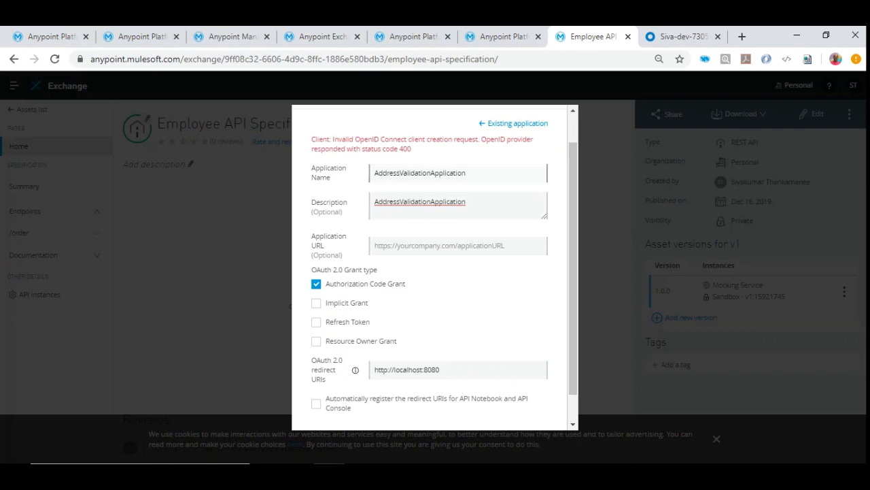
drag(312, 139, 411, 149)
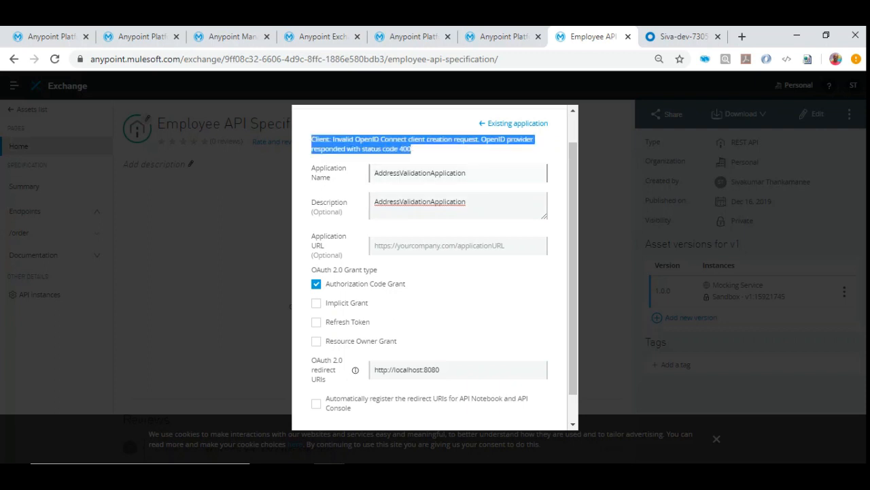
scroll(435, 265, down, 1)
scroll(435, 265, up, 2)
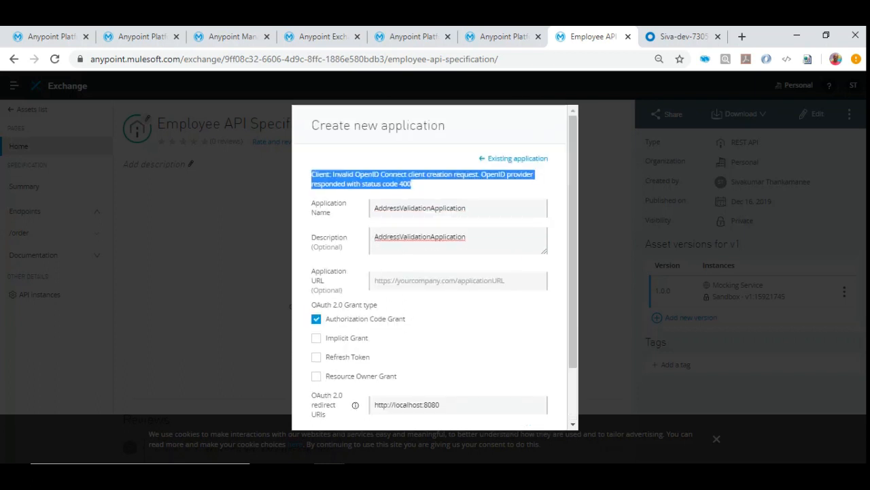
scroll(436, 265, down, 1)
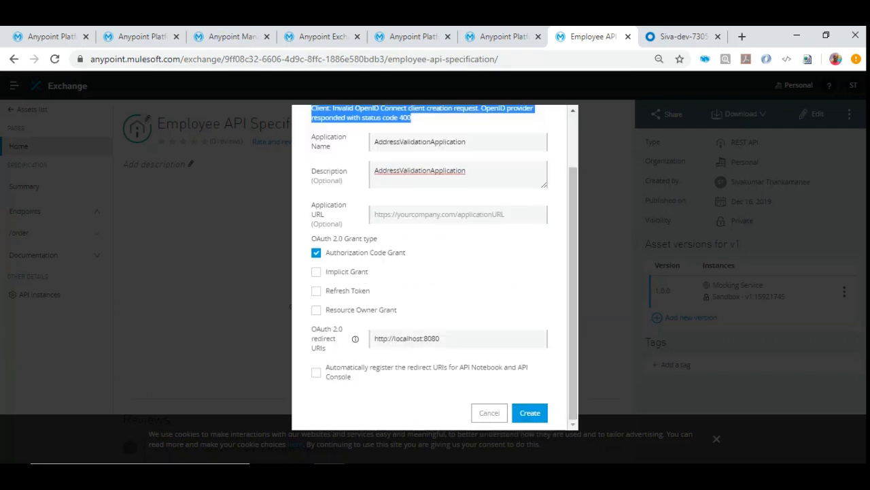
click(490, 413)
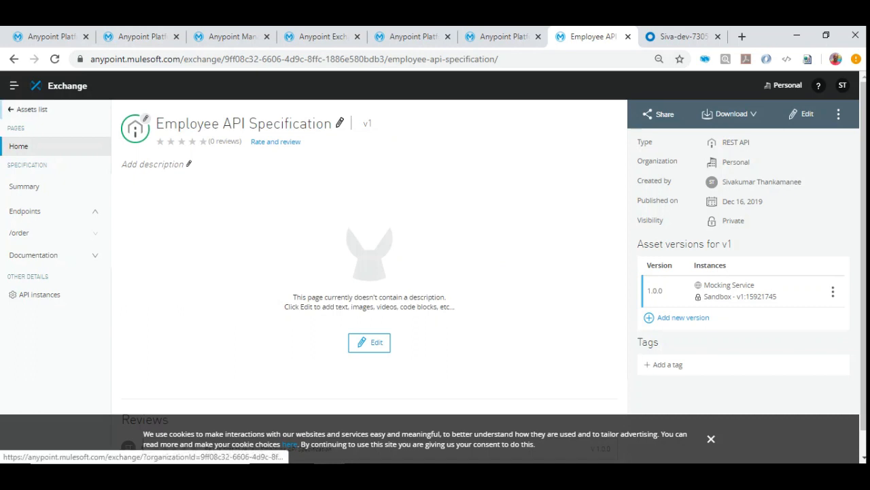
Open the details of the AddressValidationApplications client application in API Manager's sandbox client applications.
click(142, 37)
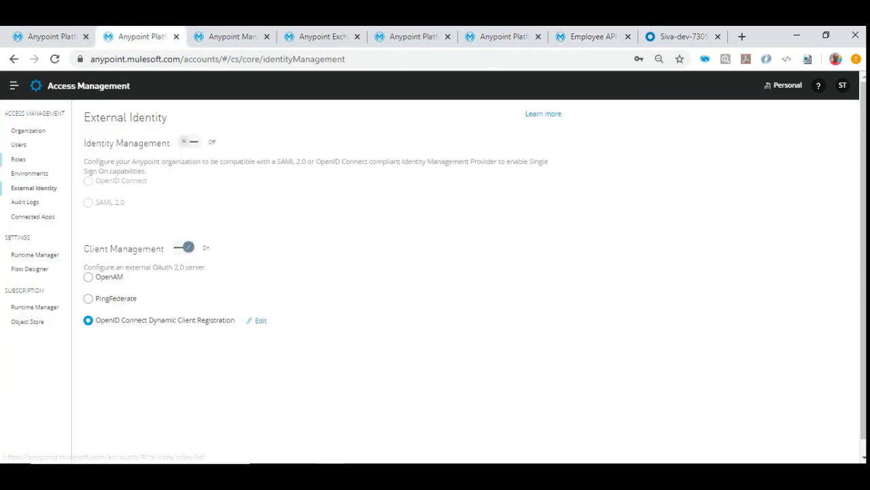
click(52, 37)
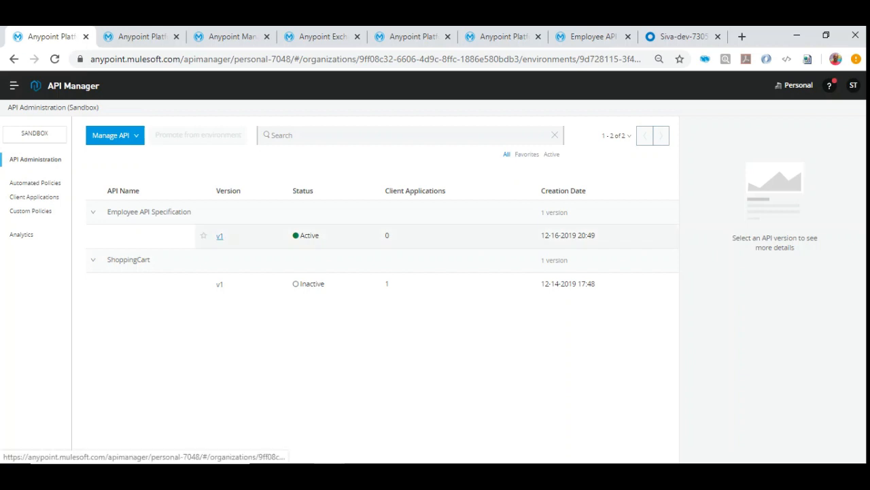
click(220, 236)
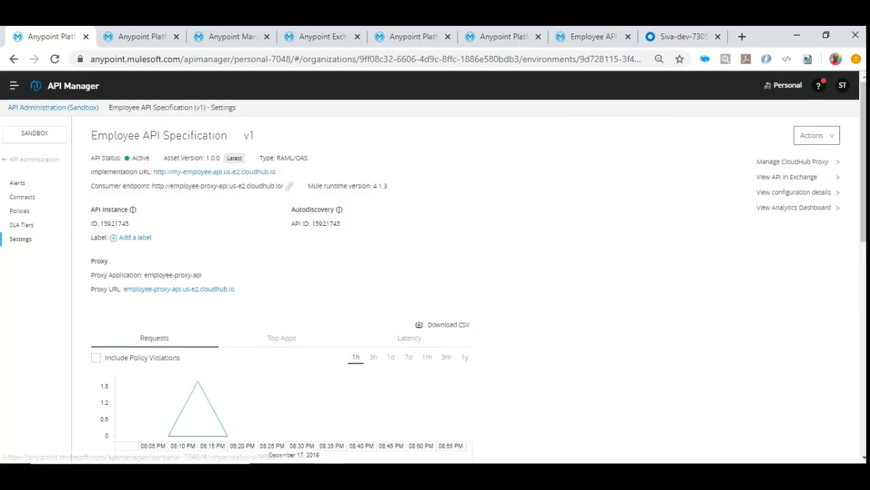
click(34, 159)
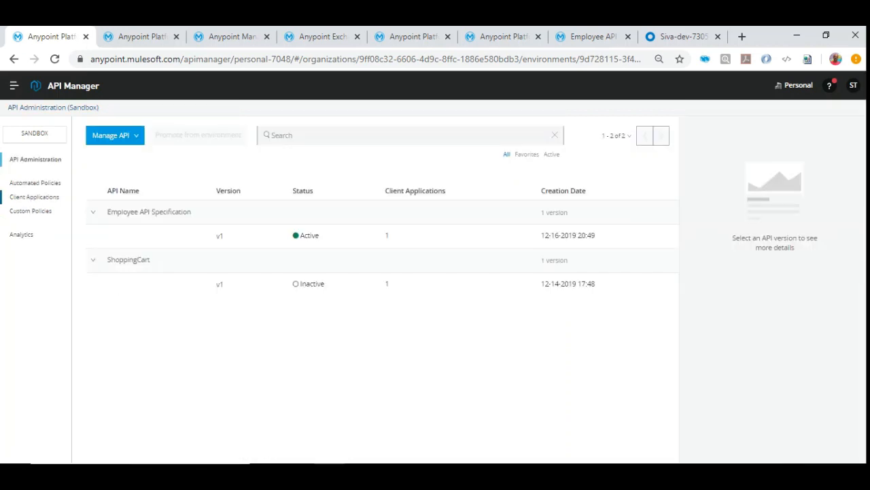
click(39, 197)
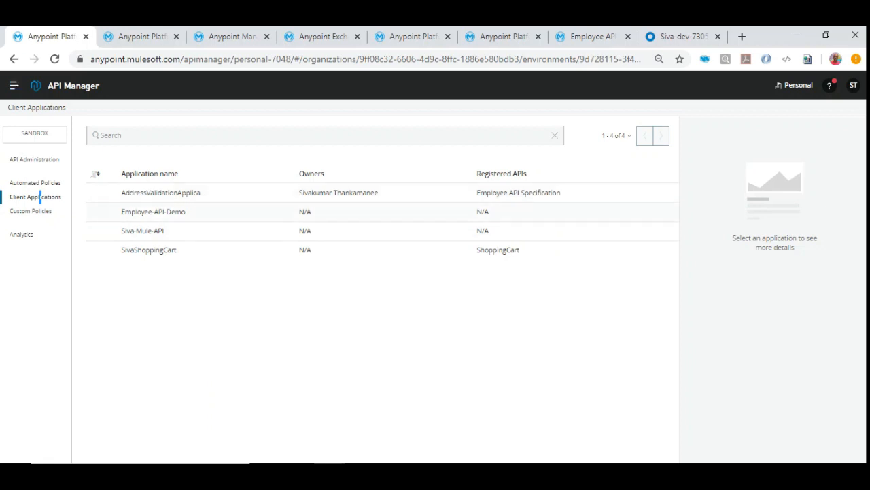
click(163, 193)
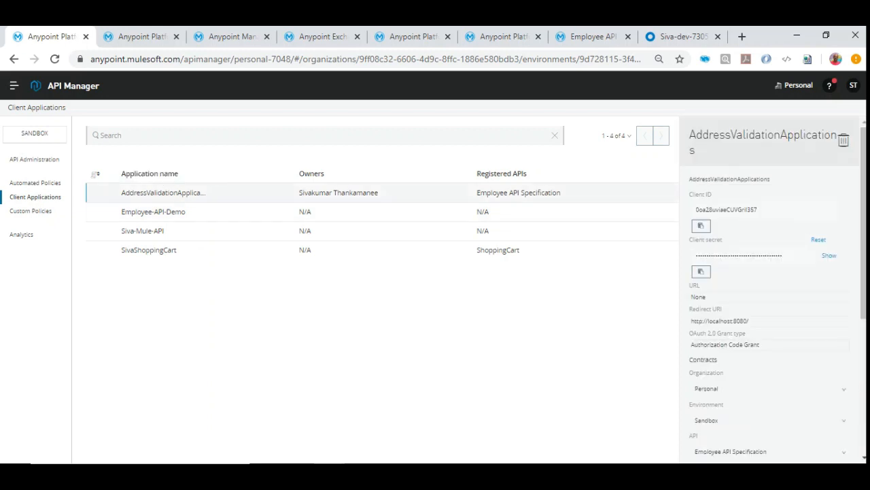
drag(690, 135, 696, 151)
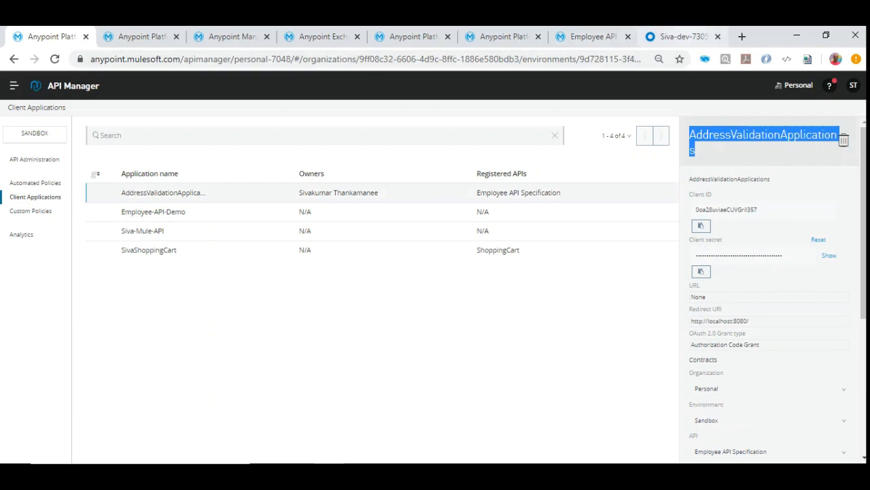
Switch to Okta and open the AddressValidationApplications entry from the list of active applications.
click(683, 37)
scroll(435, 272, up, 6)
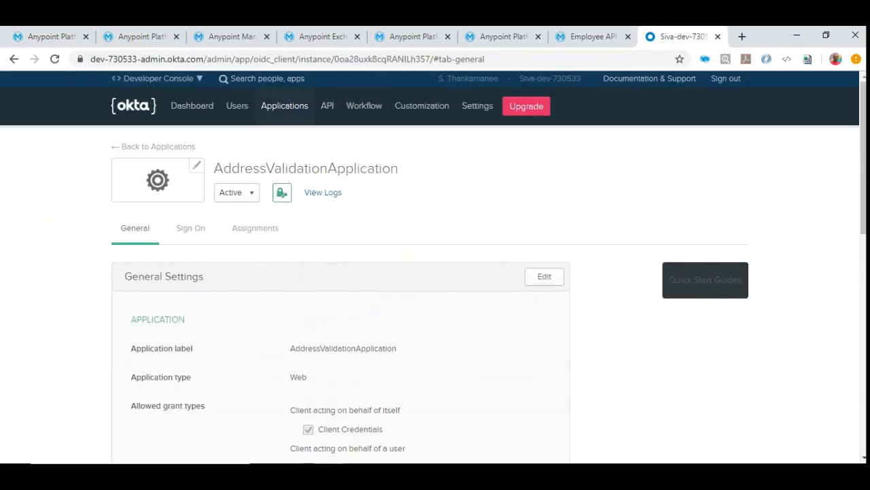
click(284, 105)
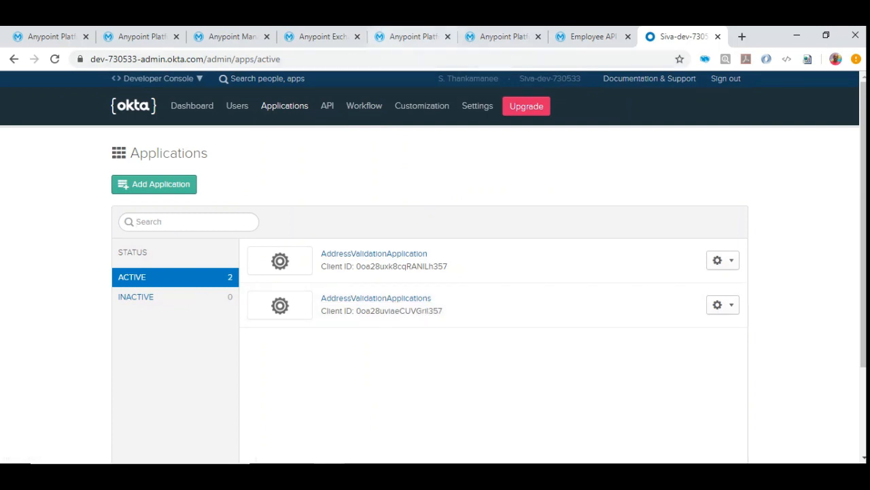
click(589, 36)
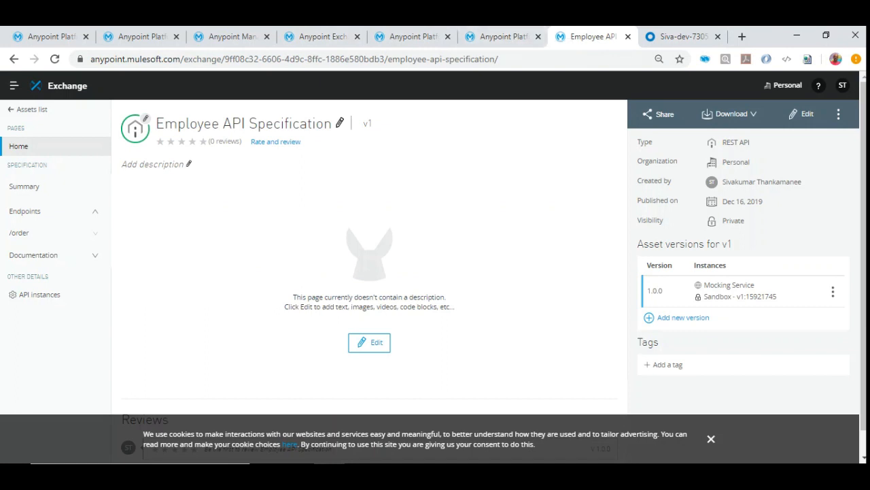
click(413, 37)
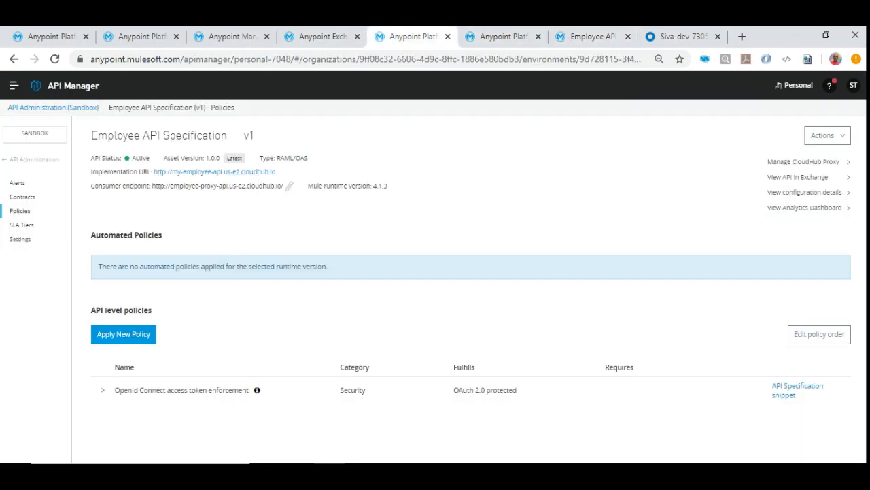
click(683, 36)
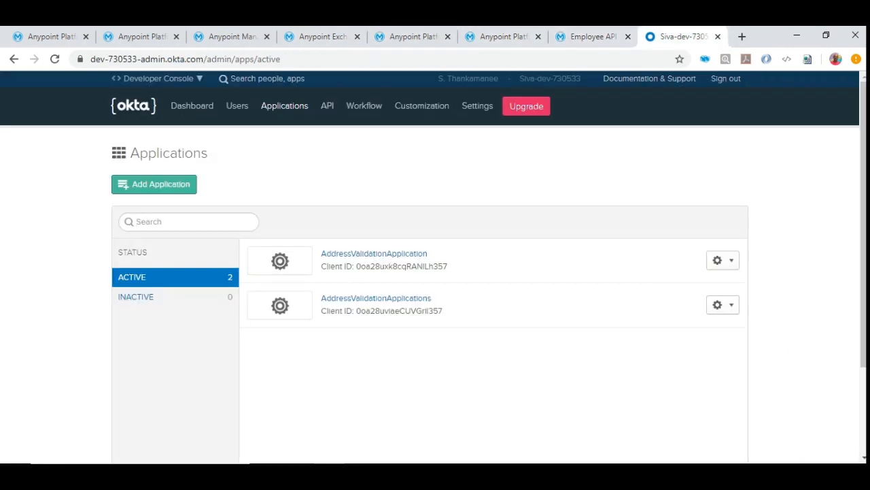
click(376, 298)
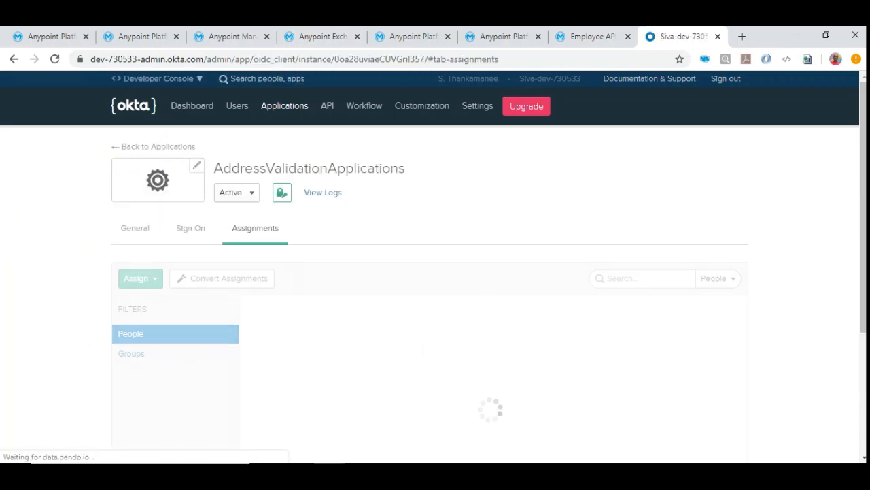
scroll(435, 272, down, 2)
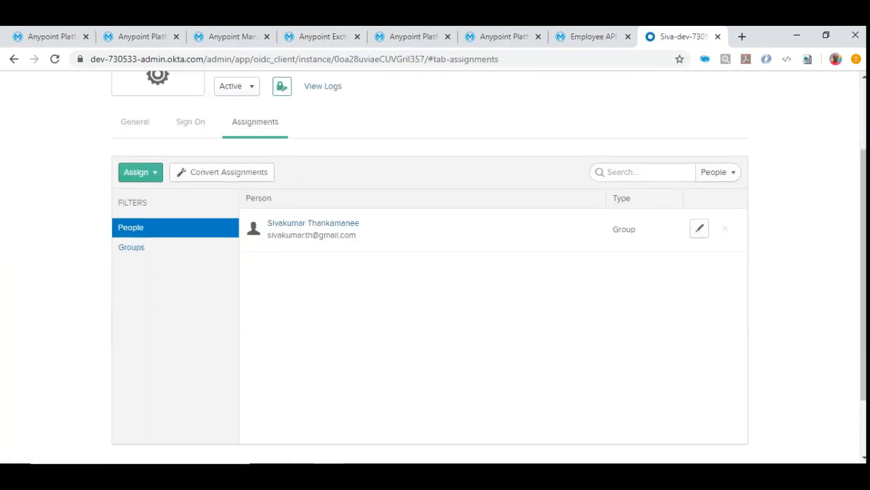
scroll(435, 272, up, 2)
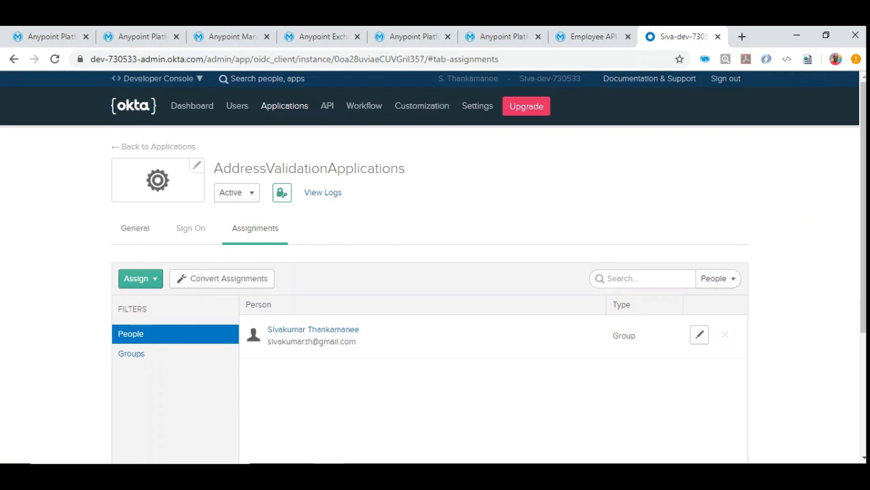
Review the general settings, client credentials and sign-on policy rules of AddressValidationApplications in Okta.
click(135, 228)
scroll(135, 227, down, 4)
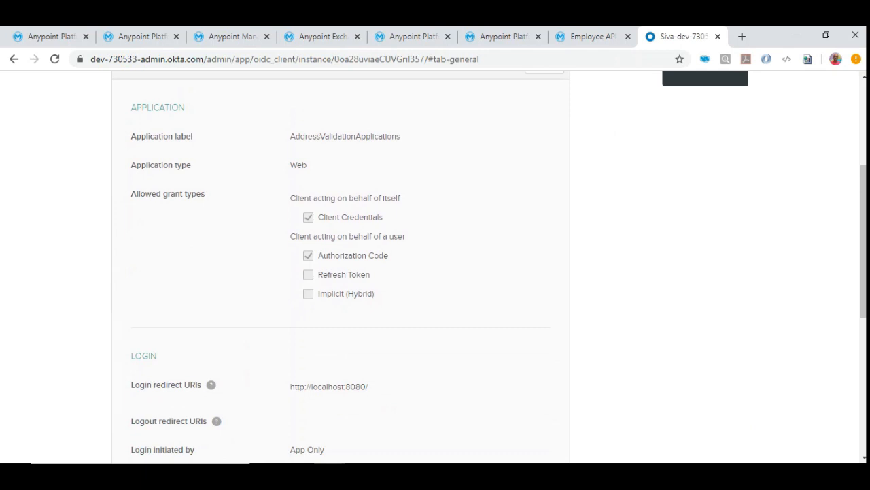
scroll(435, 272, down, 5)
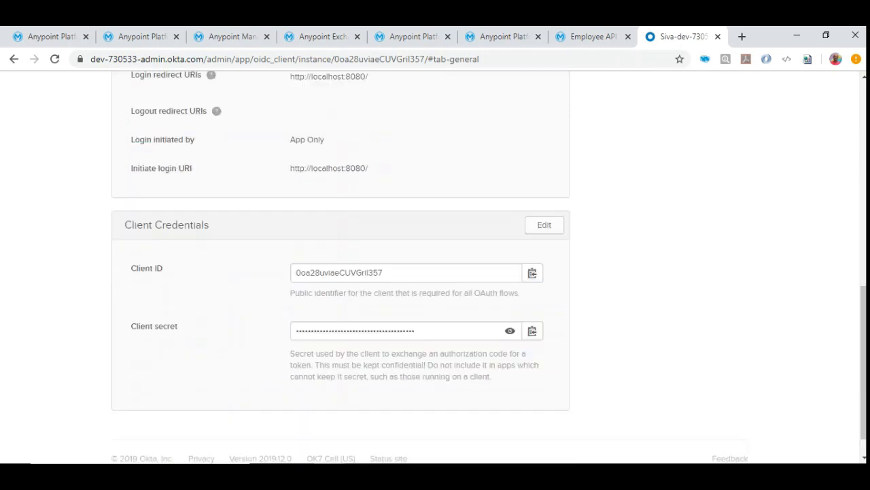
scroll(435, 272, up, 7)
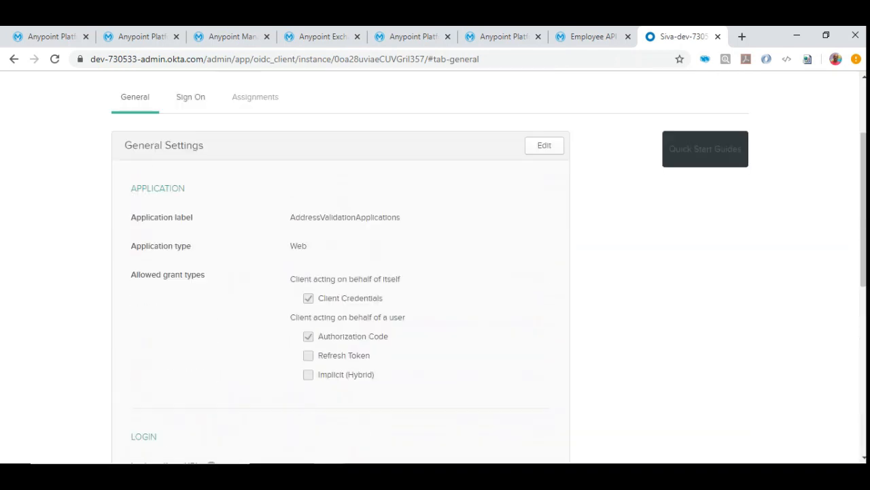
click(190, 96)
scroll(191, 96, down, 3)
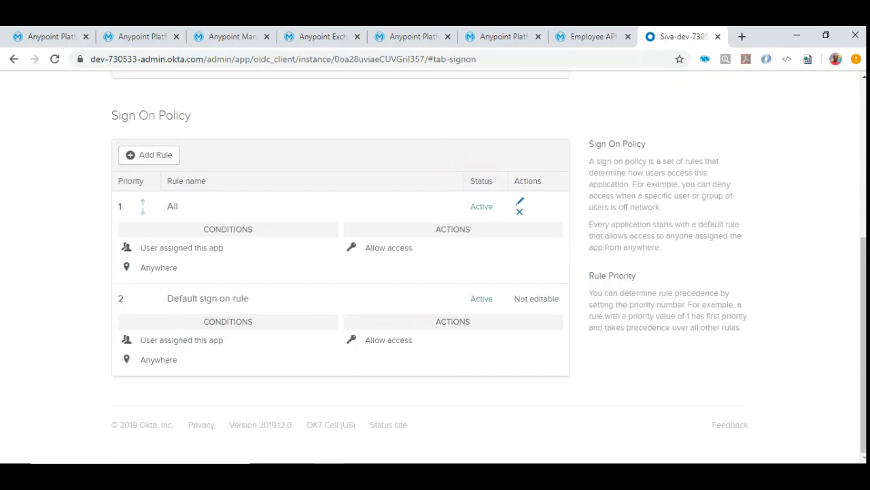
scroll(255, 229, up, 5)
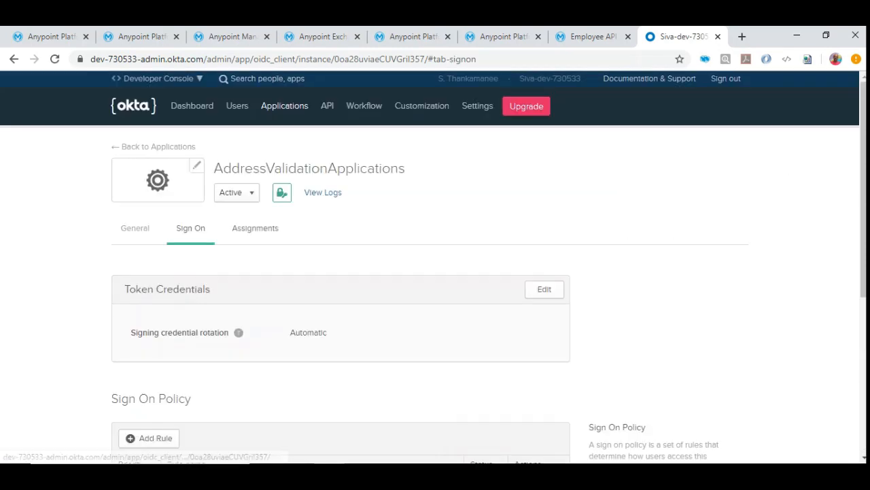
Check which groups are available to assign to AddressValidationApplications, and close the group assignment dialog.
click(255, 228)
scroll(149, 248, down, 2)
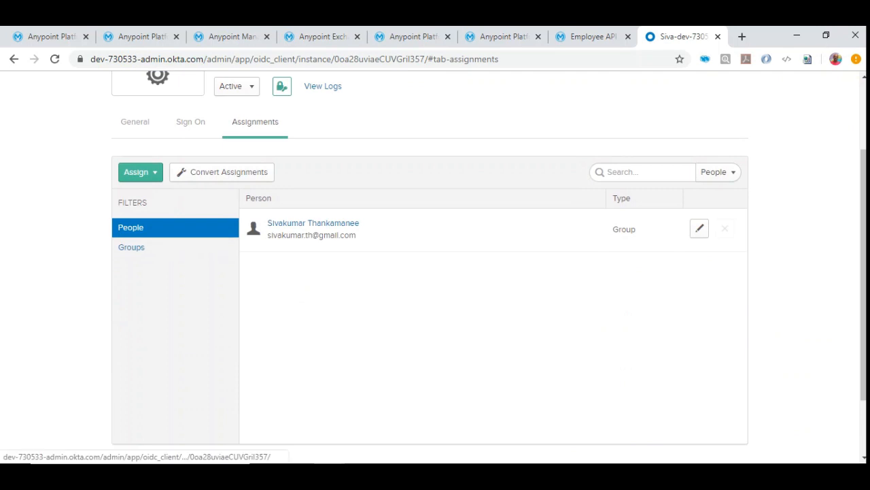
click(140, 172)
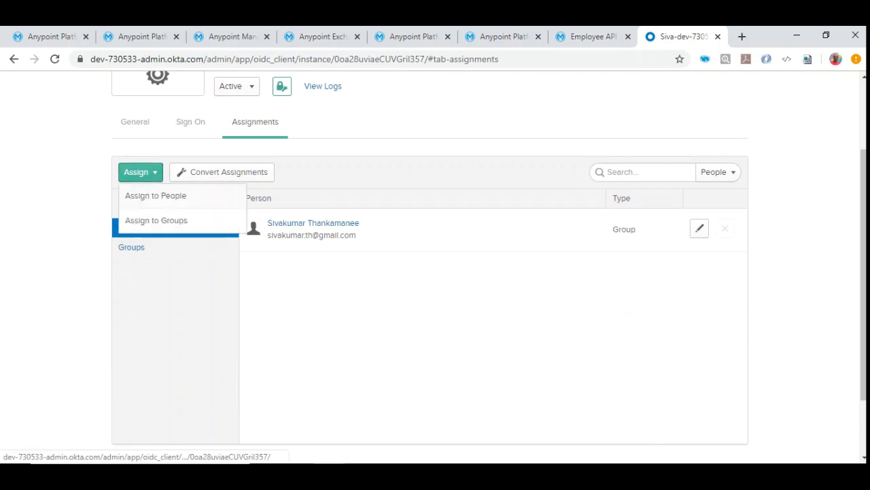
click(157, 220)
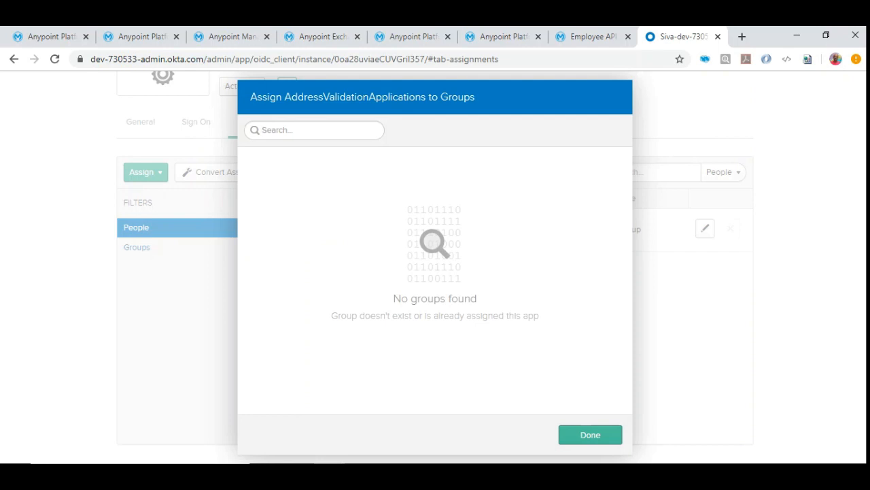
click(590, 435)
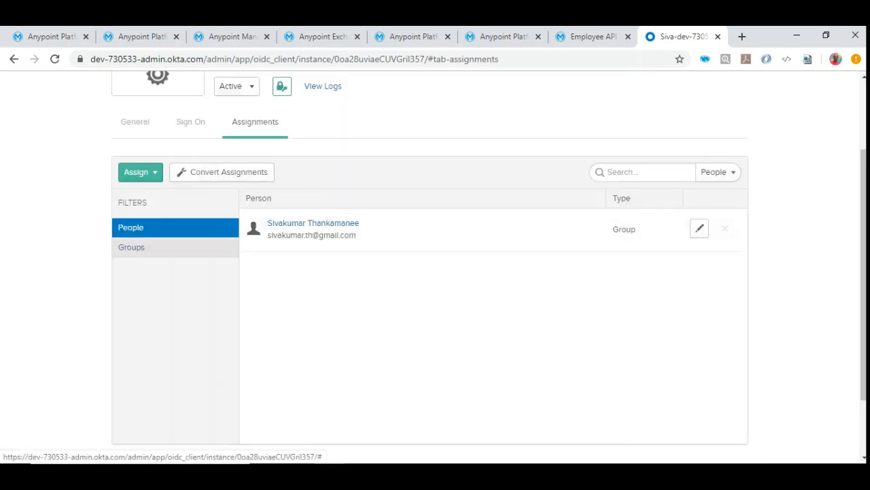
Show the groups already assigned to AddressValidationApplications and review them.
click(132, 247)
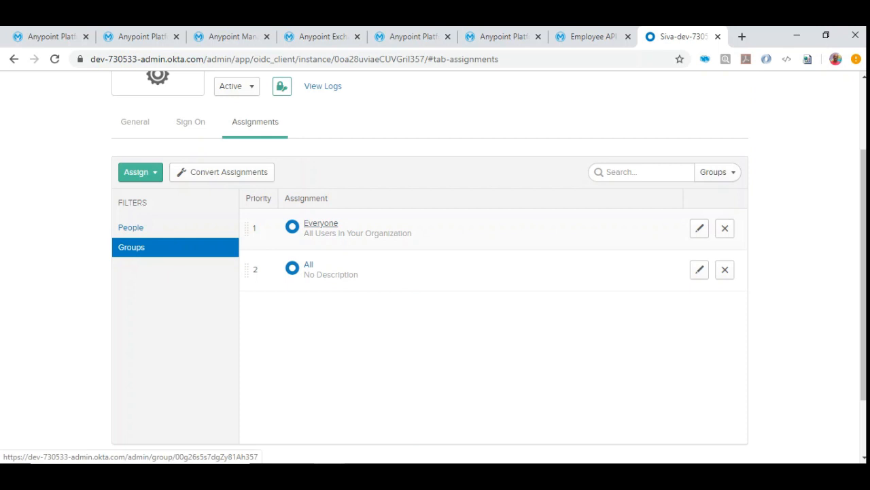
scroll(320, 224, up, 2)
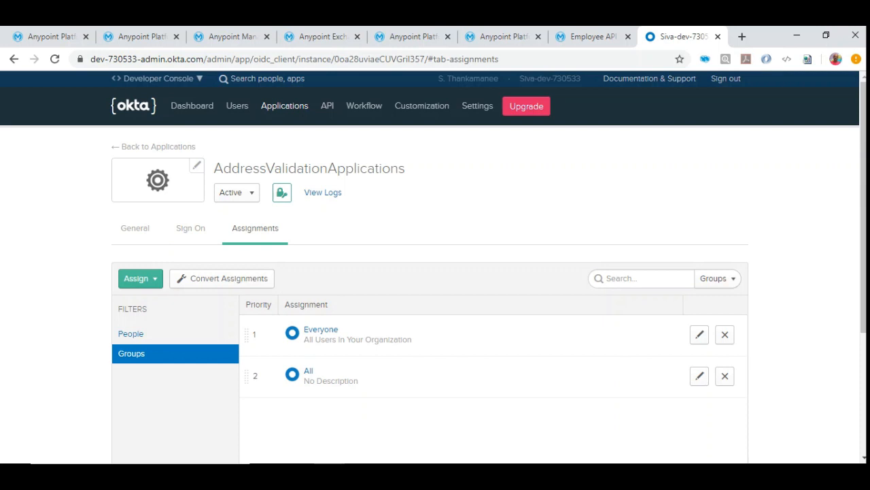
double_click(309, 169)
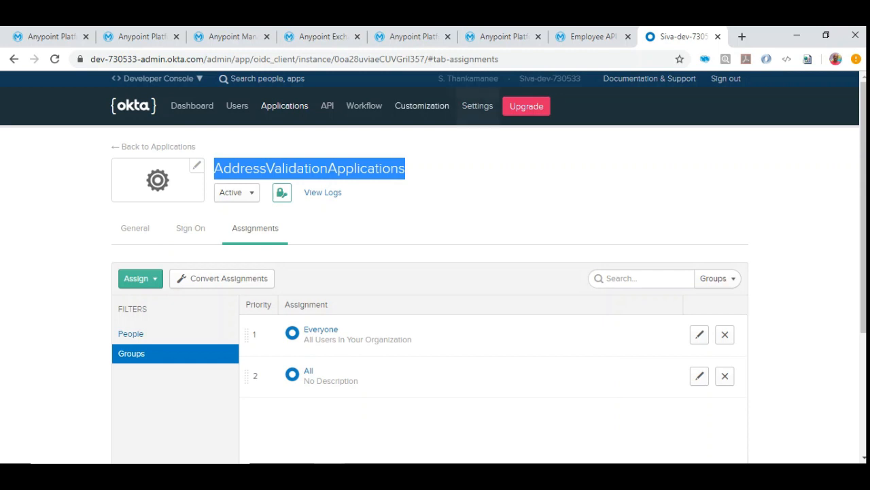
scroll(435, 272, down, 3)
scroll(435, 272, up, 3)
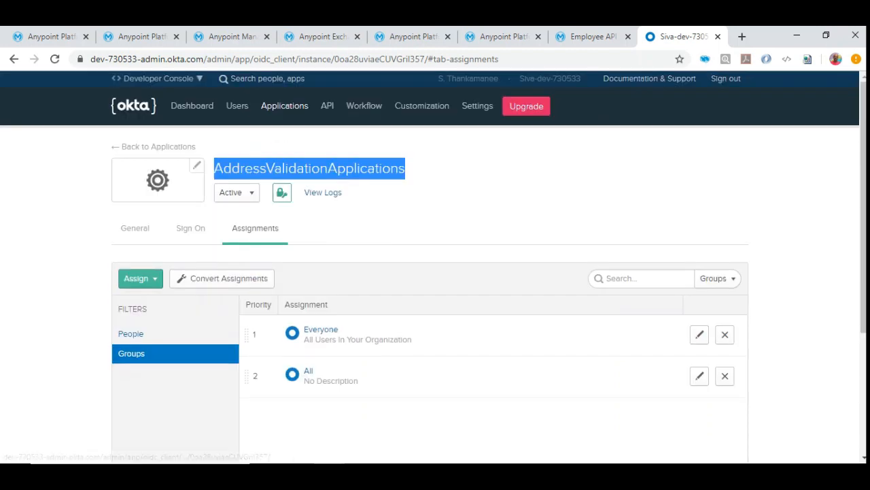
Copy the client ID from the AddressValidationApplications client credentials in Okta's general settings.
click(134, 229)
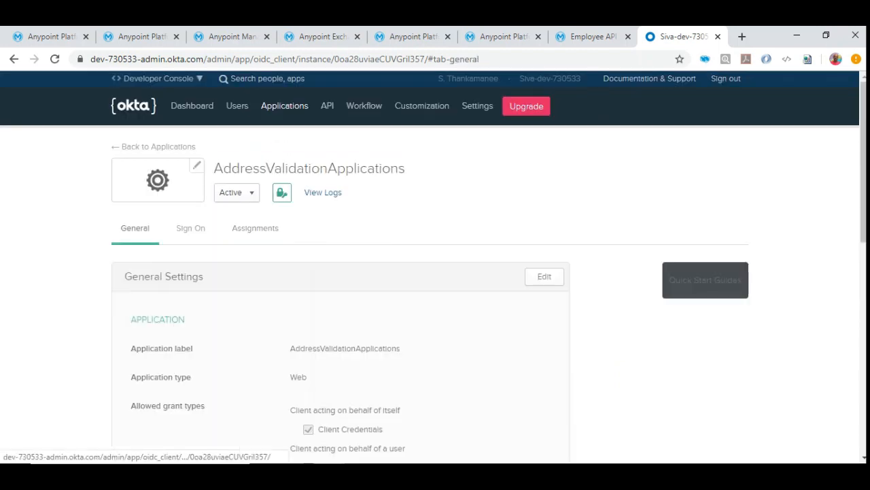
scroll(135, 228, down, 8)
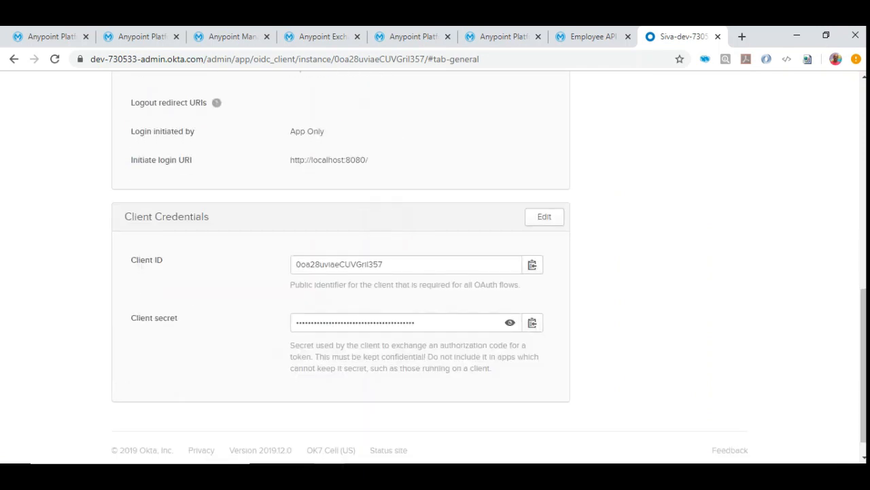
drag(297, 264, 384, 264)
key(ctrl+c)
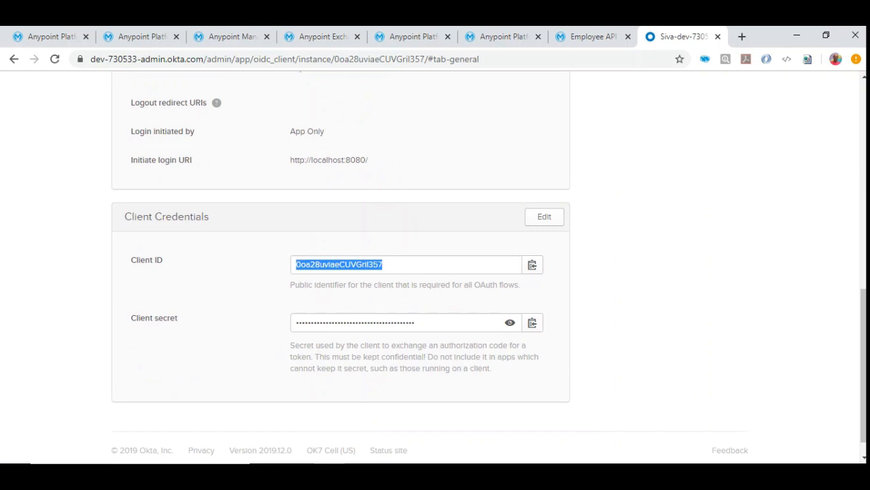
Switch to the AddressValidationApplications page in Exchange and search the page for the copied client ID.
click(413, 37)
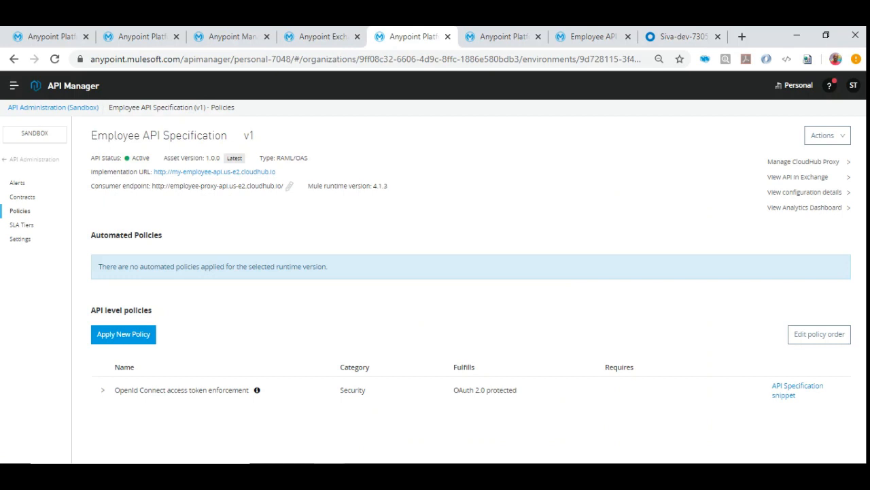
click(323, 36)
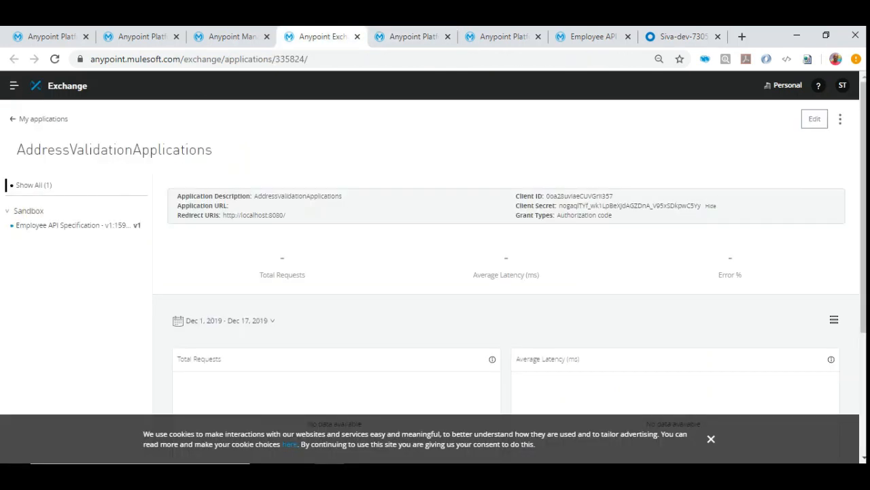
drag(16, 150, 212, 150)
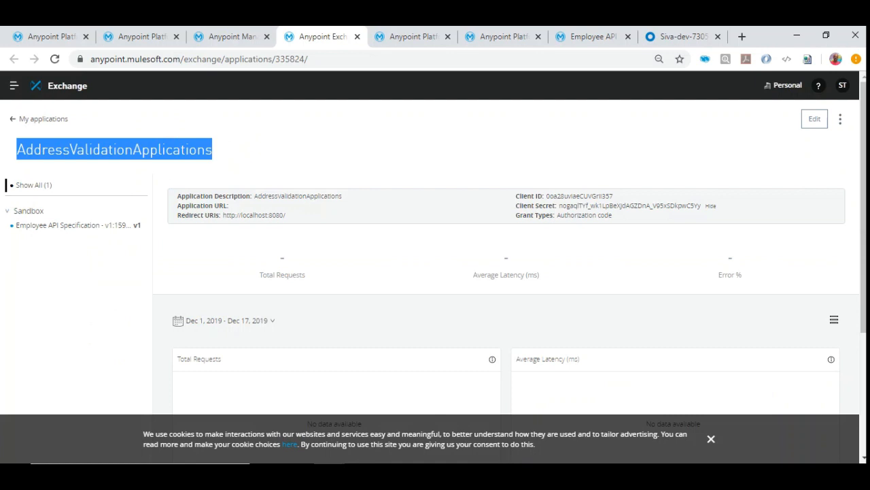
key(ctrl+f)
key(ctrl+v)
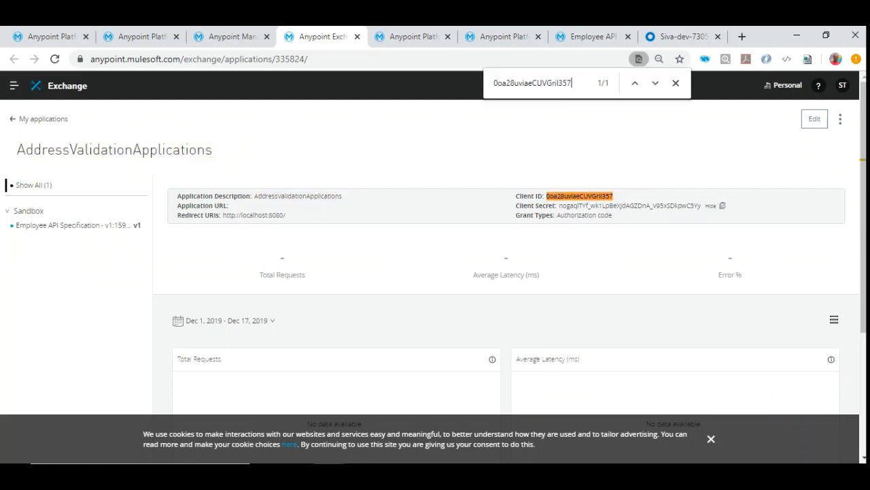
Switch to the AddressValidationApplications settings in Okta and compare the application name and client ID with those in Exchange.
click(676, 37)
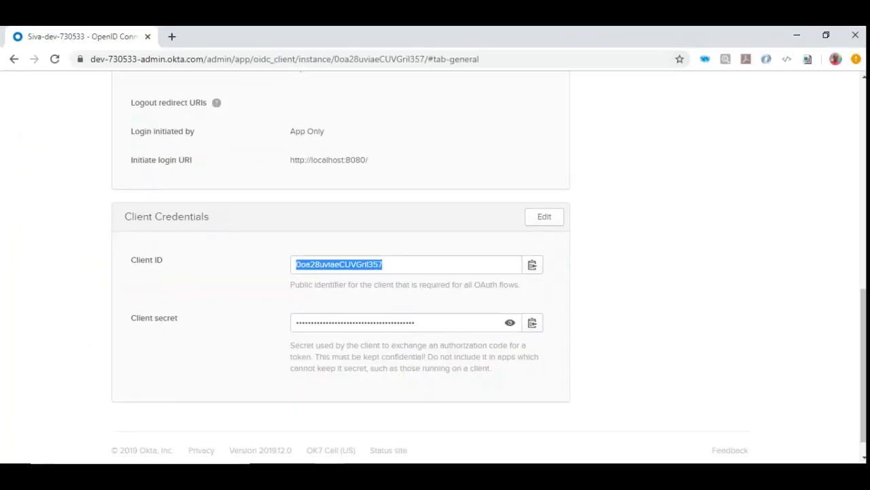
scroll(430, 266, up, 8)
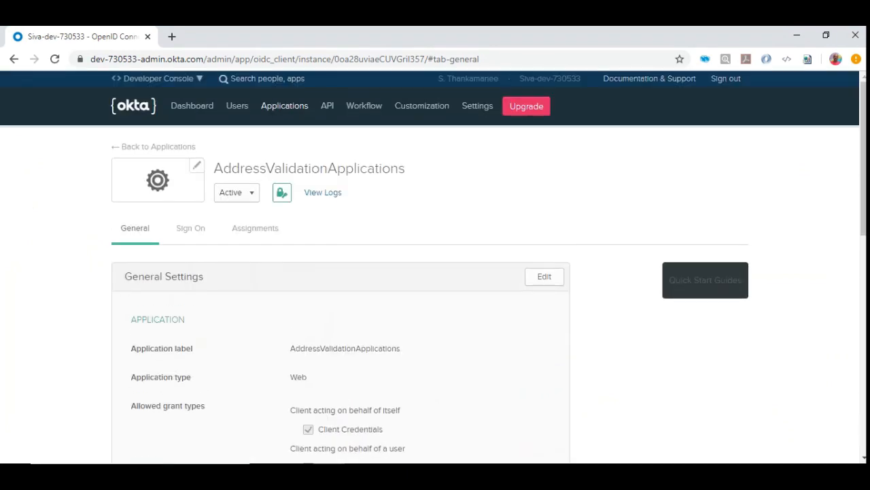
drag(213, 168, 406, 168)
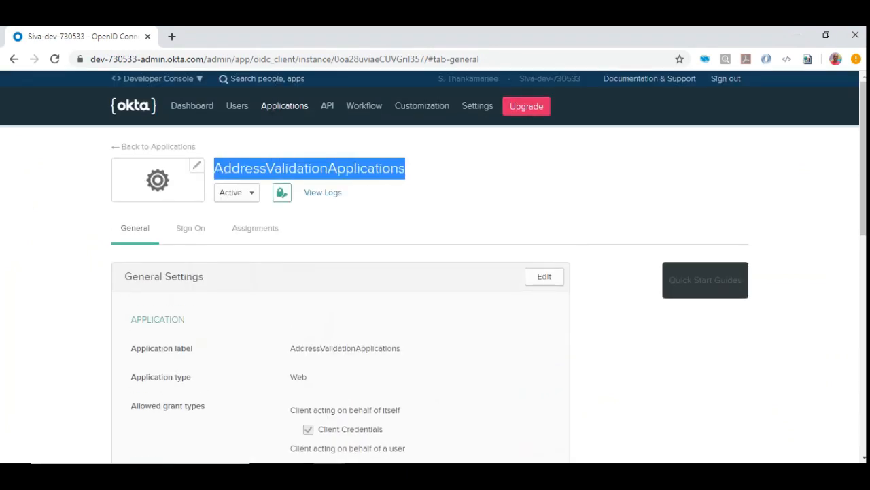
scroll(406, 168, down, 5)
scroll(435, 265, down, 4)
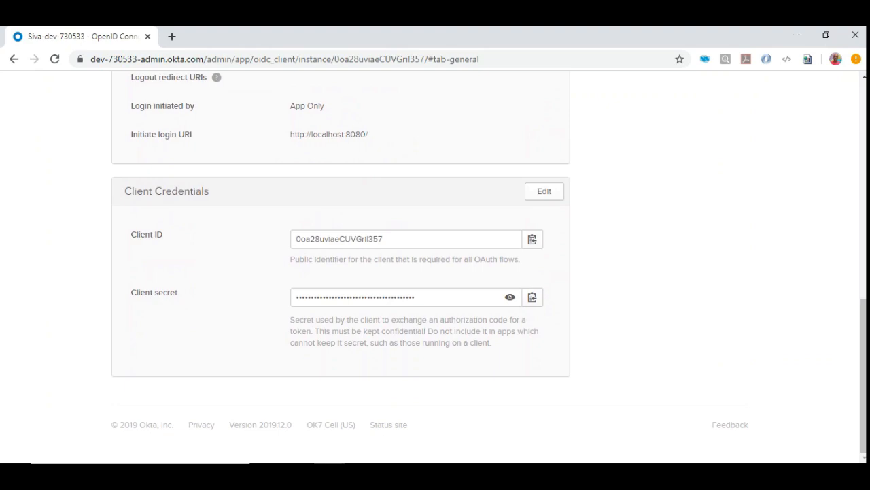
drag(295, 239, 384, 239)
key(alt+Tab)
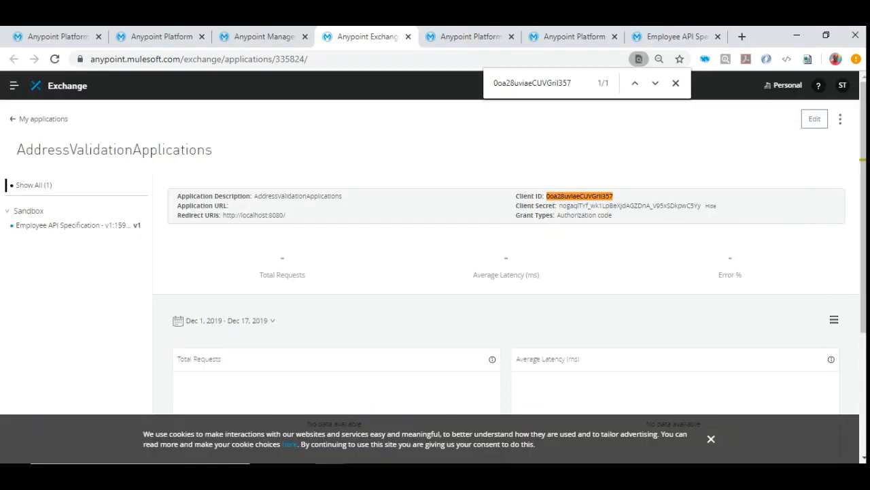
key(alt+Tab)
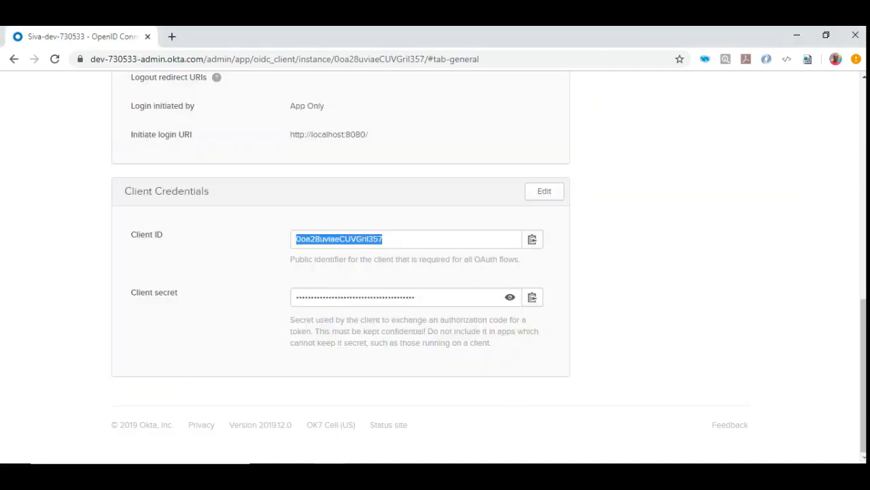
Reveal and copy the client secret in Okta, and search the Exchange application page for it.
click(510, 297)
drag(296, 297, 485, 297)
key(ctrl+c)
key(alt+Tab)
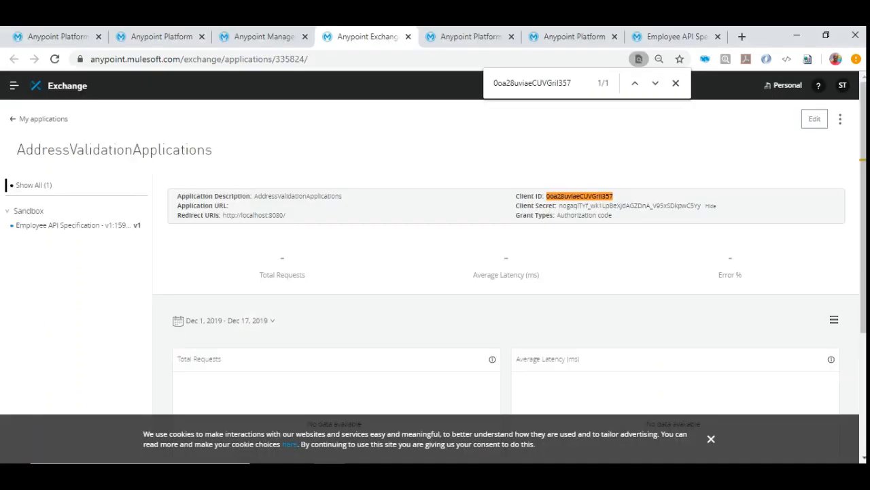
key(ctrl+f)
key(ctrl+v)
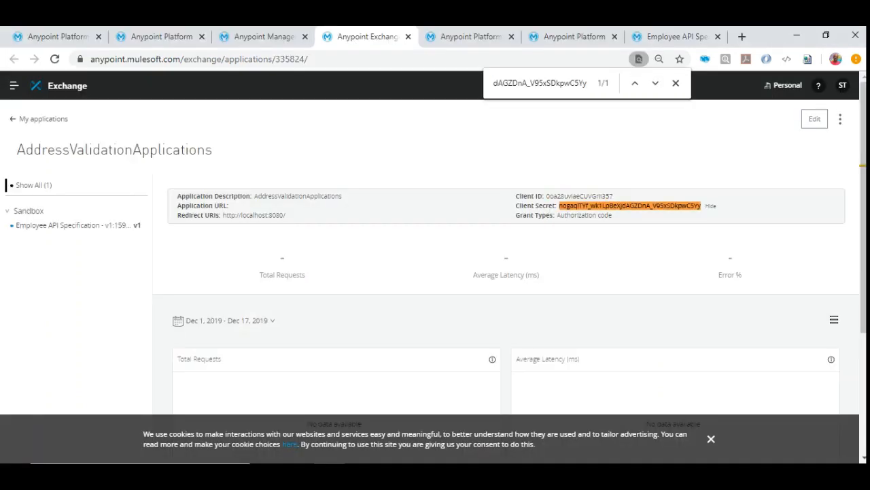
key(Escape)
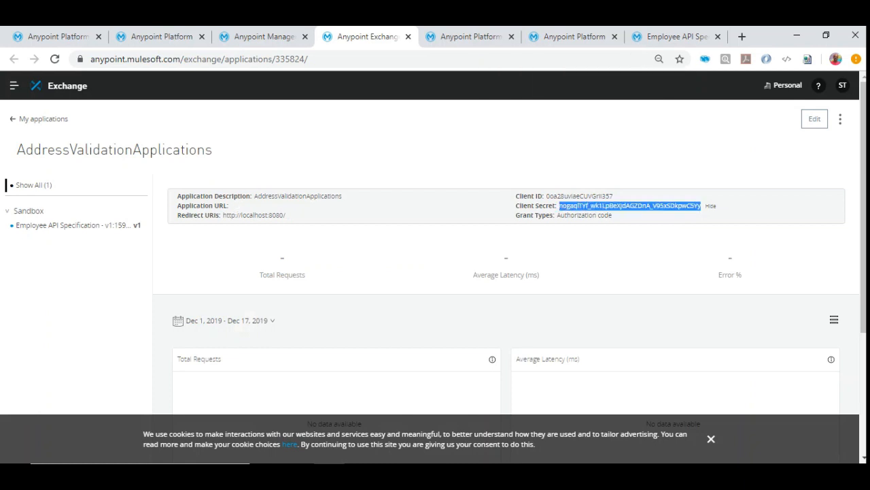
Switch to Postman and review the Okta token request URL with scope mulesoft and grant type client_credentials.
scroll(506, 272, down, 3)
scroll(506, 272, up, 3)
key(alt+Tab)
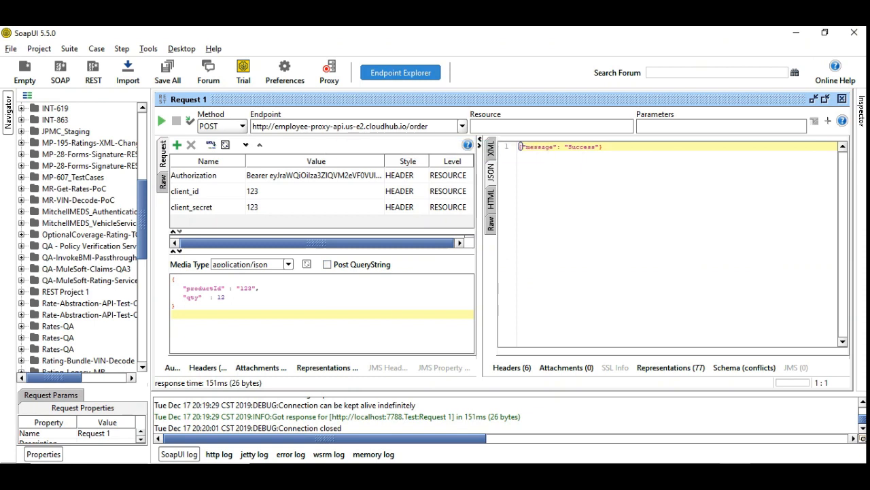
key(alt+Tab)
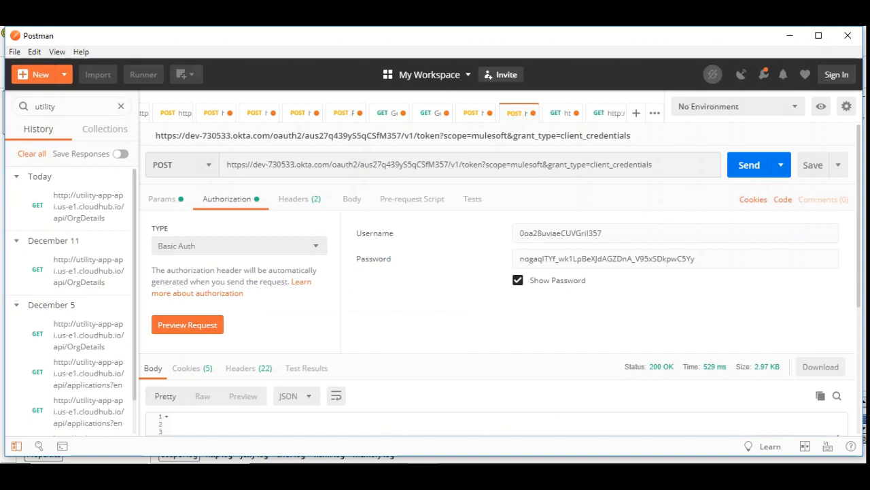
triple_click(622, 164)
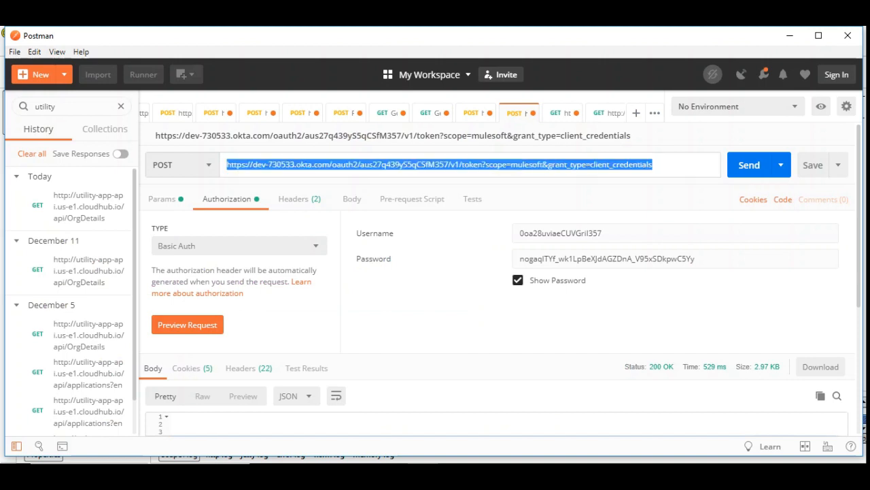
click(318, 165)
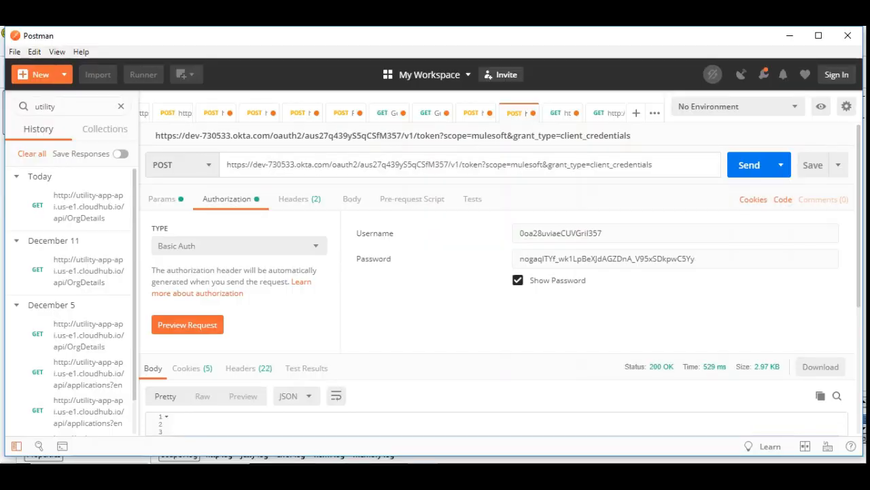
Compare the client ID and client secret in Okta with the Basic Auth username and password of Postman's token request.
click(330, 473)
click(467, 421)
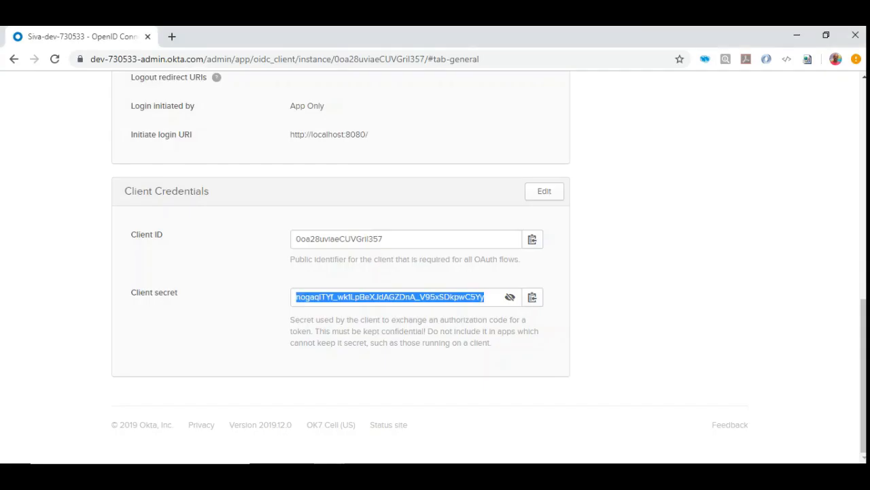
double_click(339, 239)
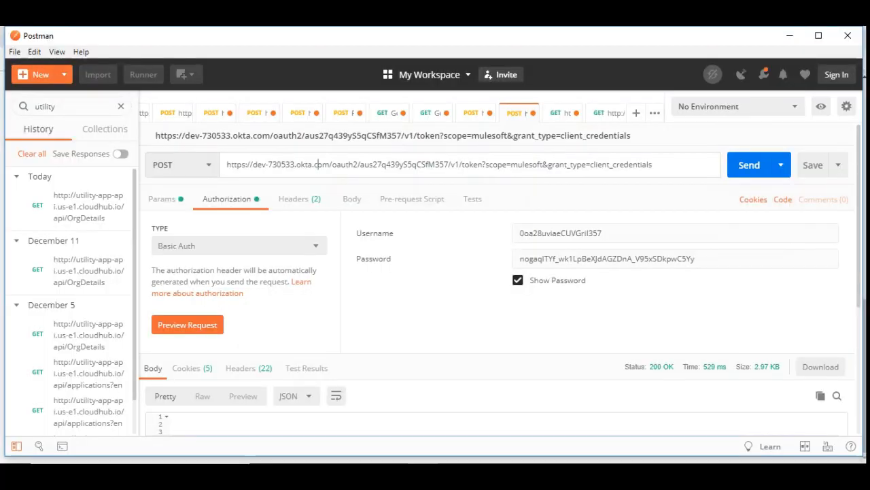
double_click(540, 233)
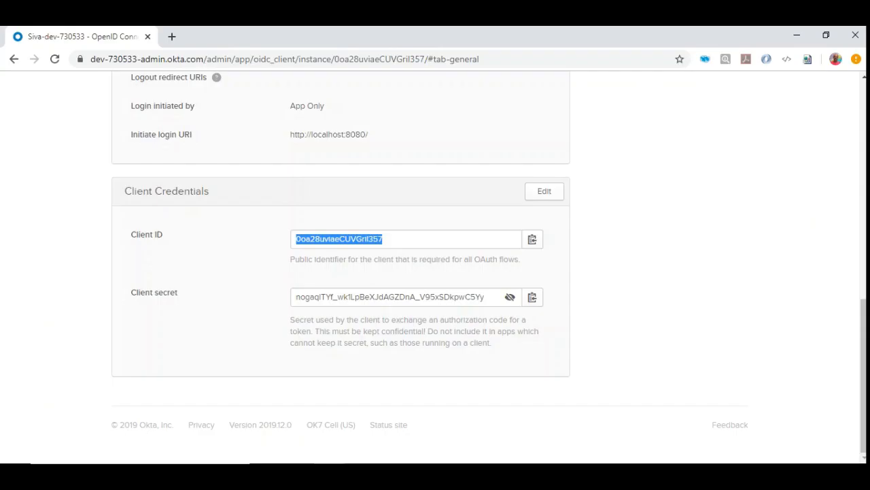
double_click(390, 297)
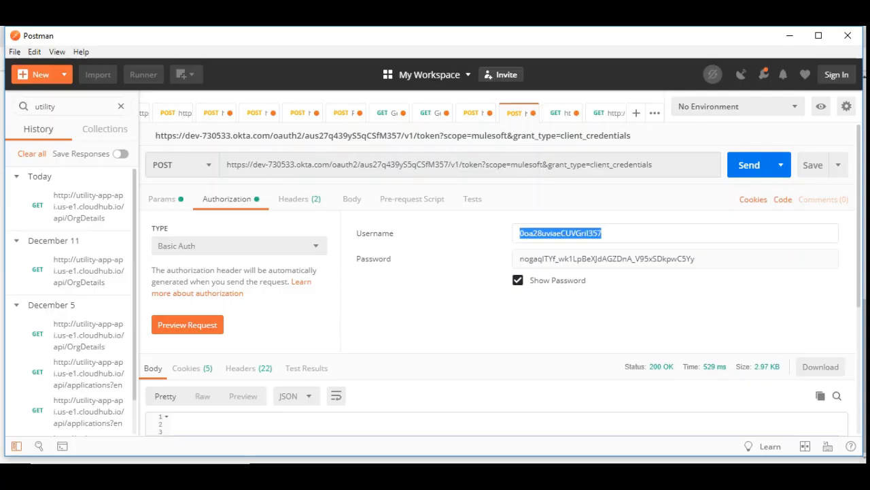
double_click(607, 258)
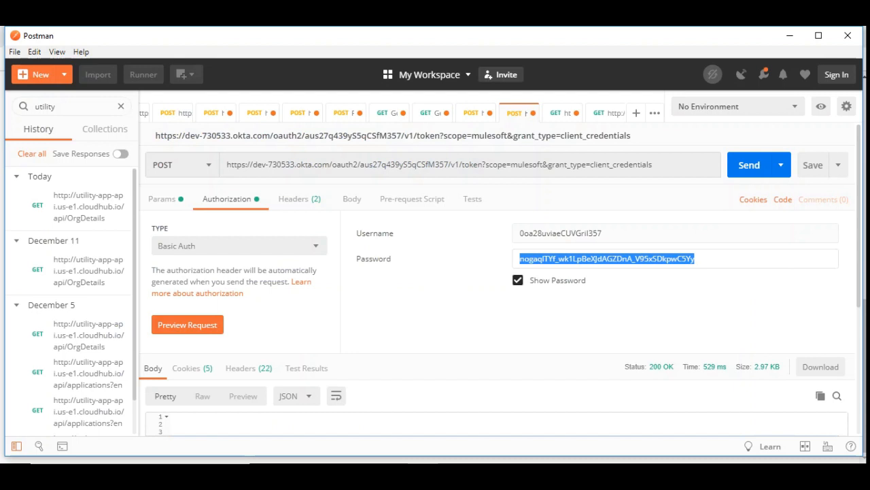
Show the token request's headers, send the request to Okta, and locate the start of the access token in the response.
click(299, 199)
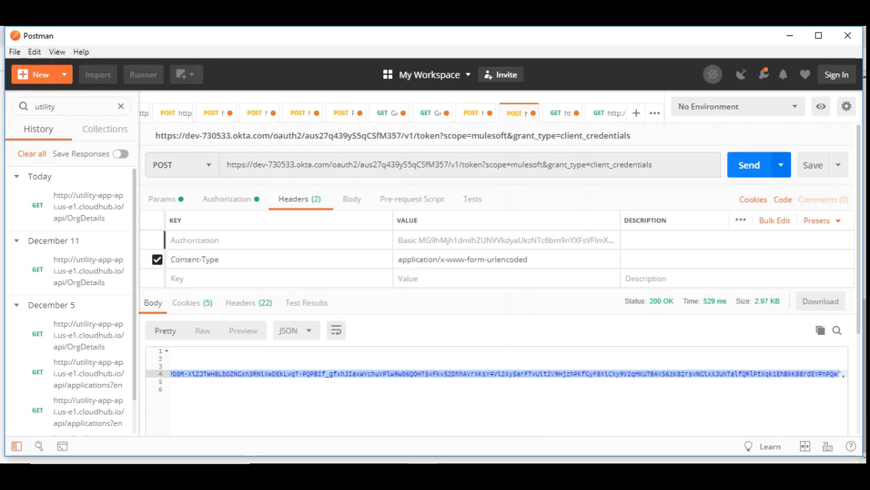
click(749, 166)
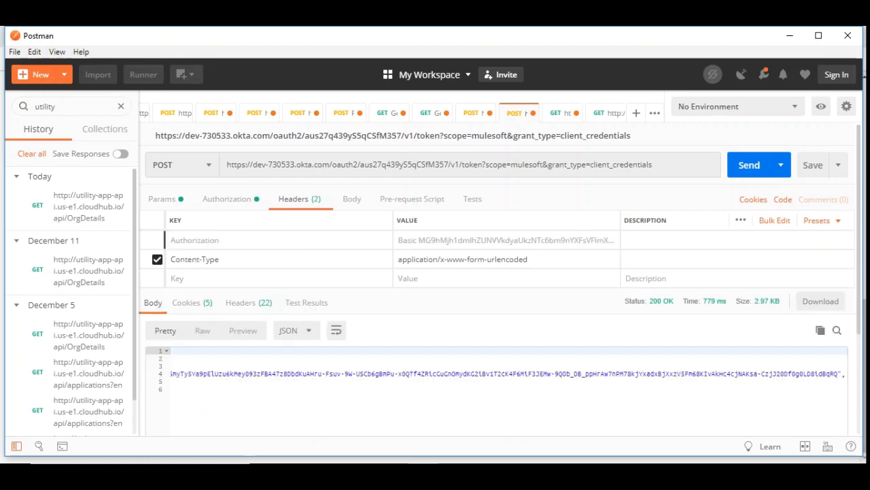
drag(842, 381, 172, 374)
click(220, 374)
click(254, 373)
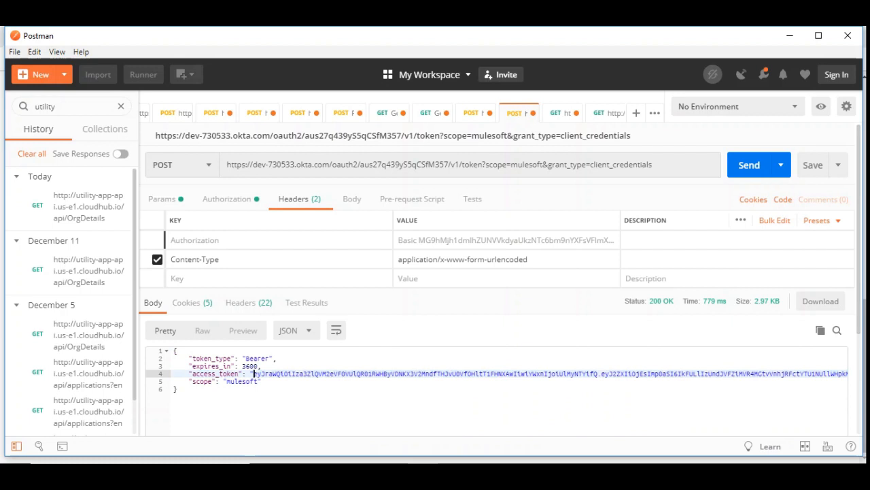
key(alt+Tab)
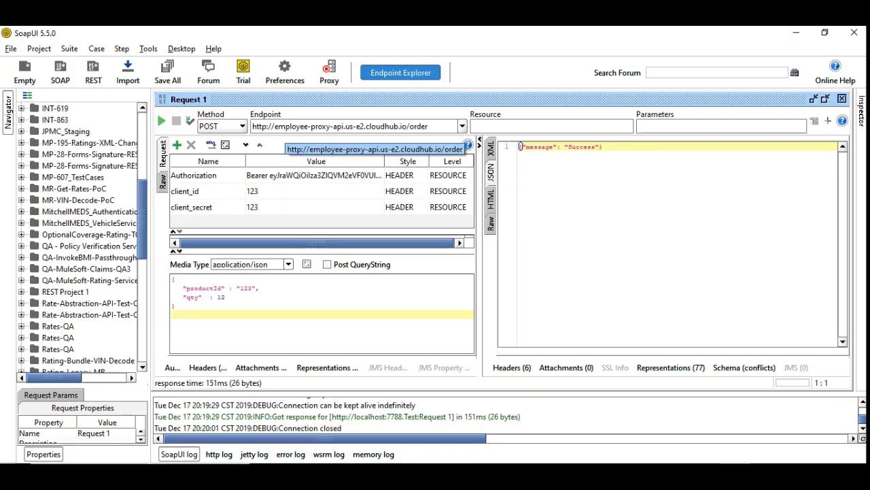
drag(275, 126, 351, 126)
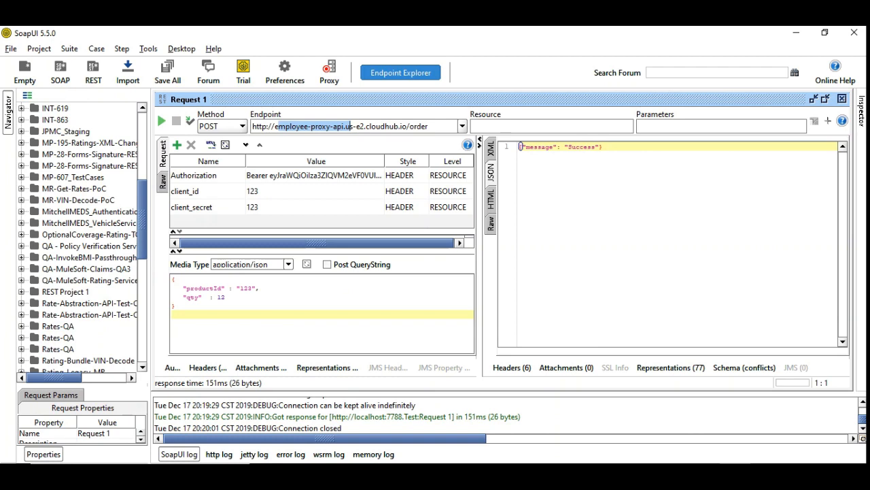
key(alt+Tab)
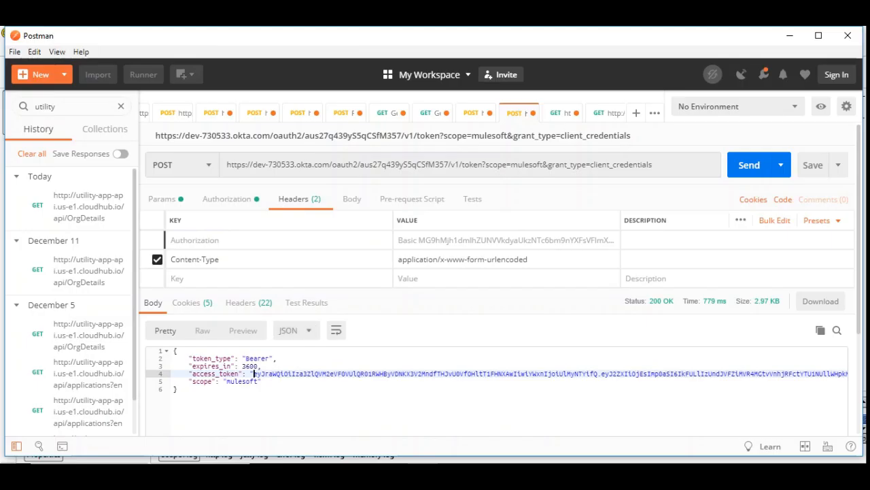
key(alt+Tab)
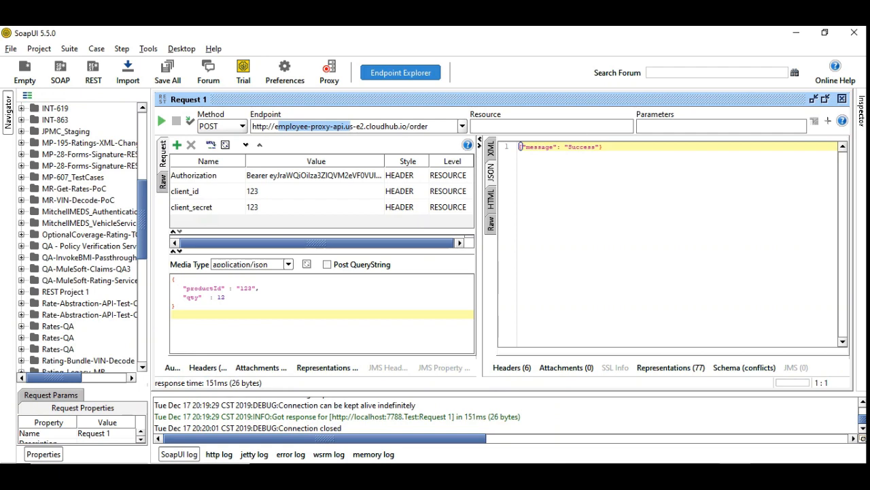
click(351, 127)
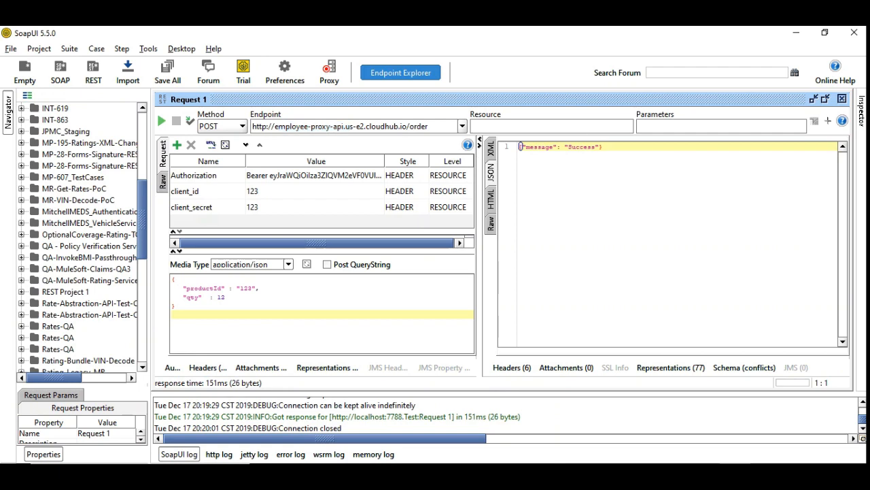
key(alt+Return)
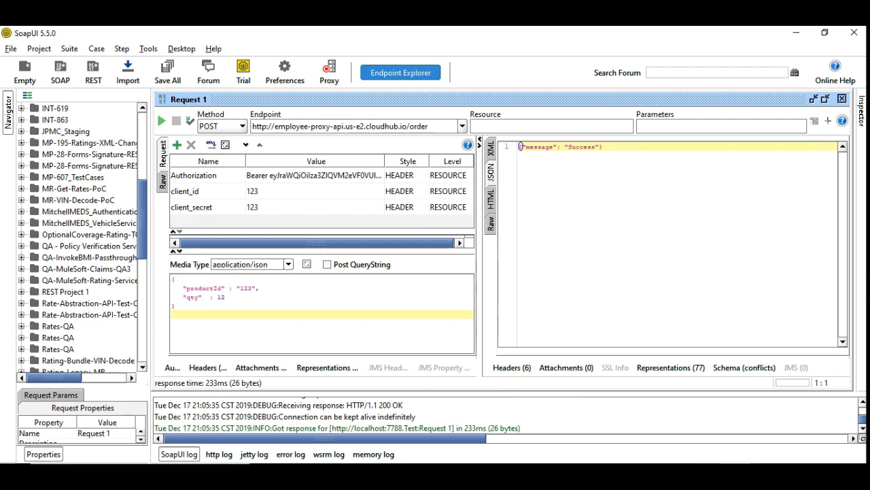
Switch back to Postman and review the Okta token request alongside the order request in SoapUI.
key(alt+Tab)
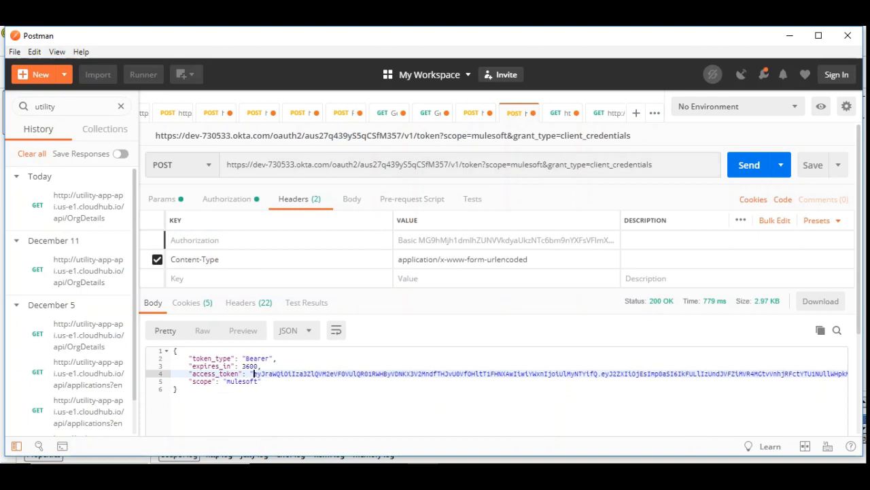
click(386, 164)
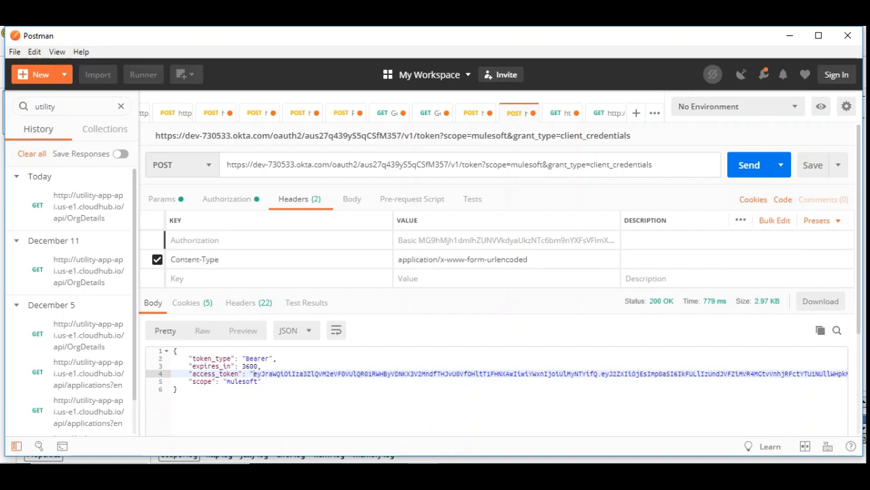
key(alt+Tab)
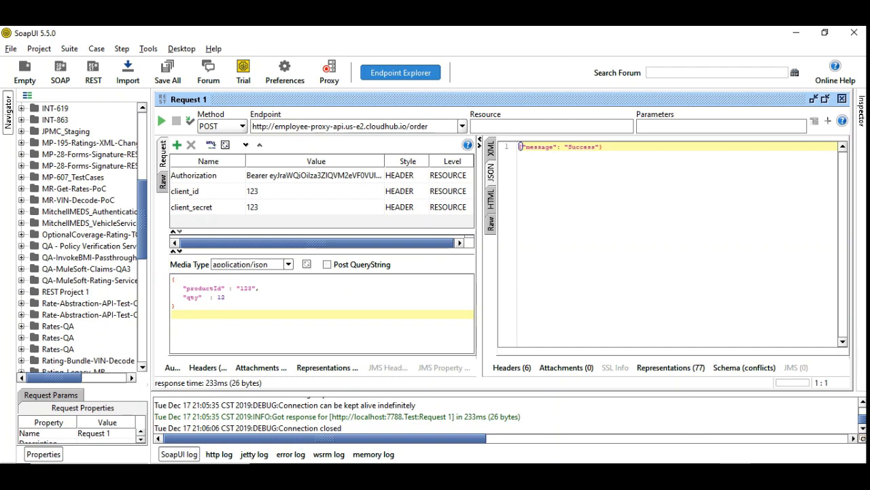
key(alt+Tab)
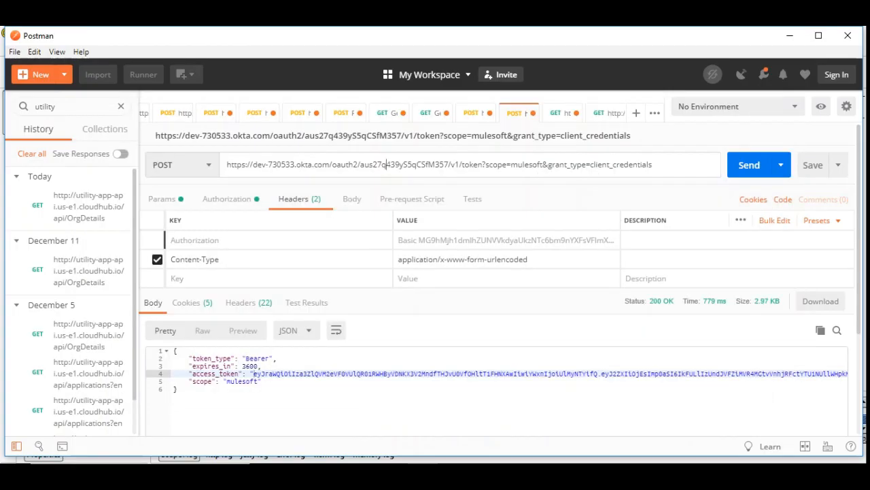